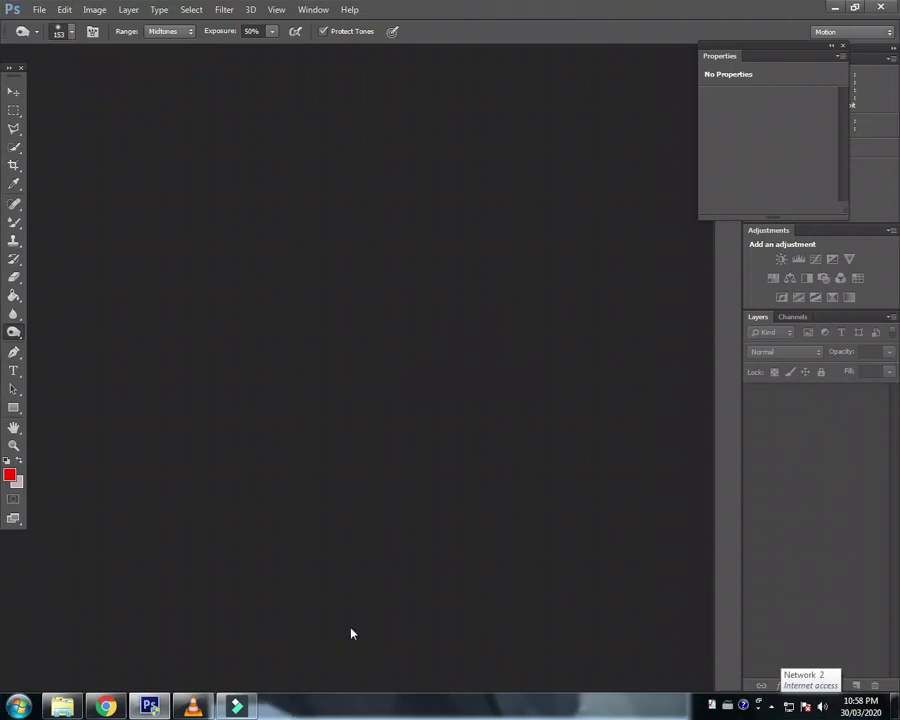
Browse to the G:\100CANON\150D7100 photo folder in the Open dialog
double_click(351, 385)
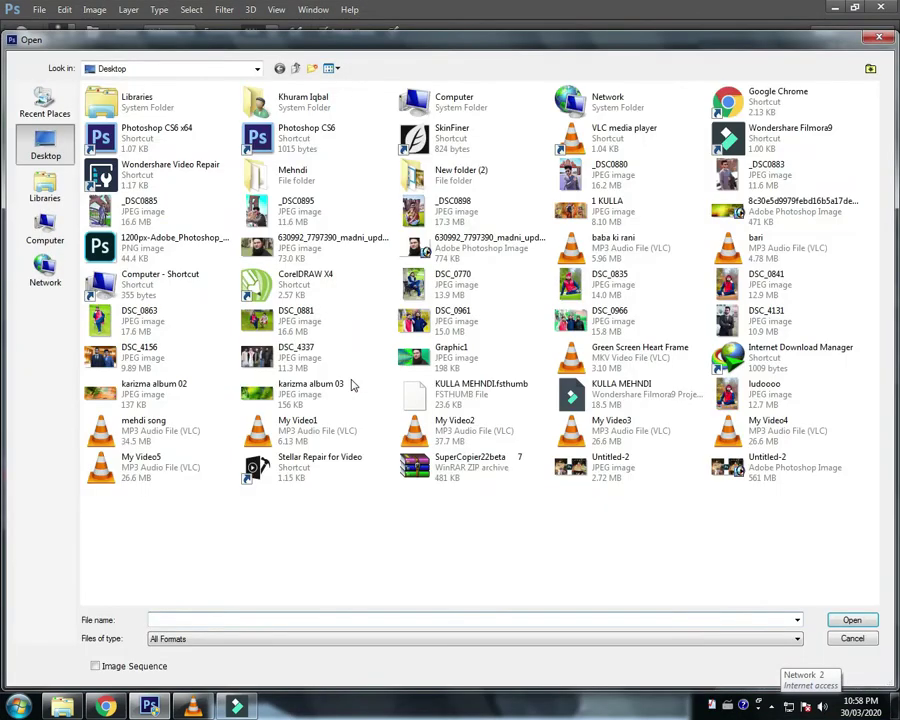
left_click(45, 232)
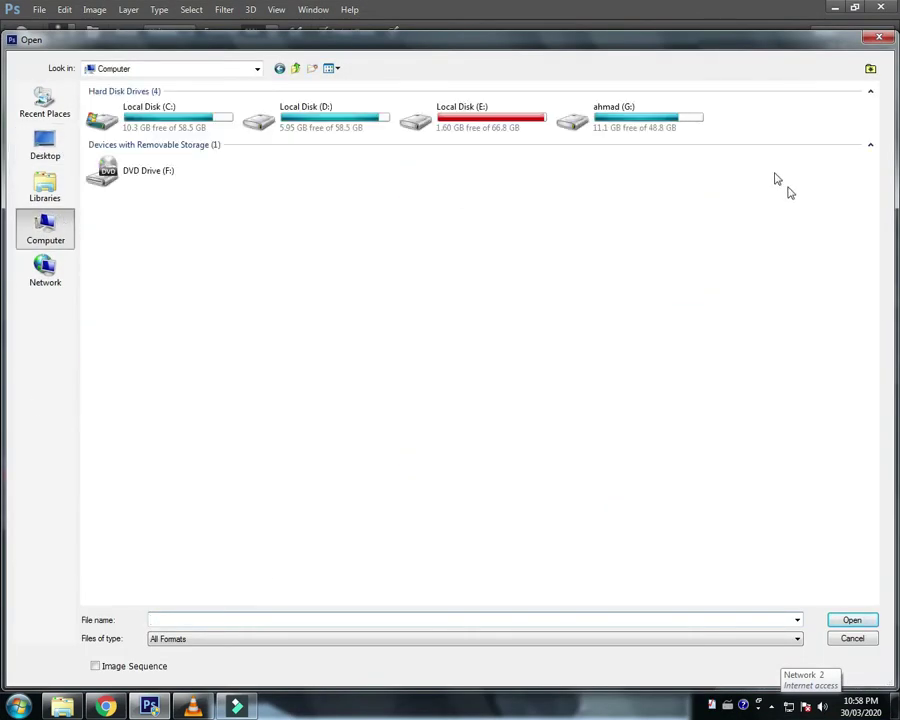
double_click(680, 118)
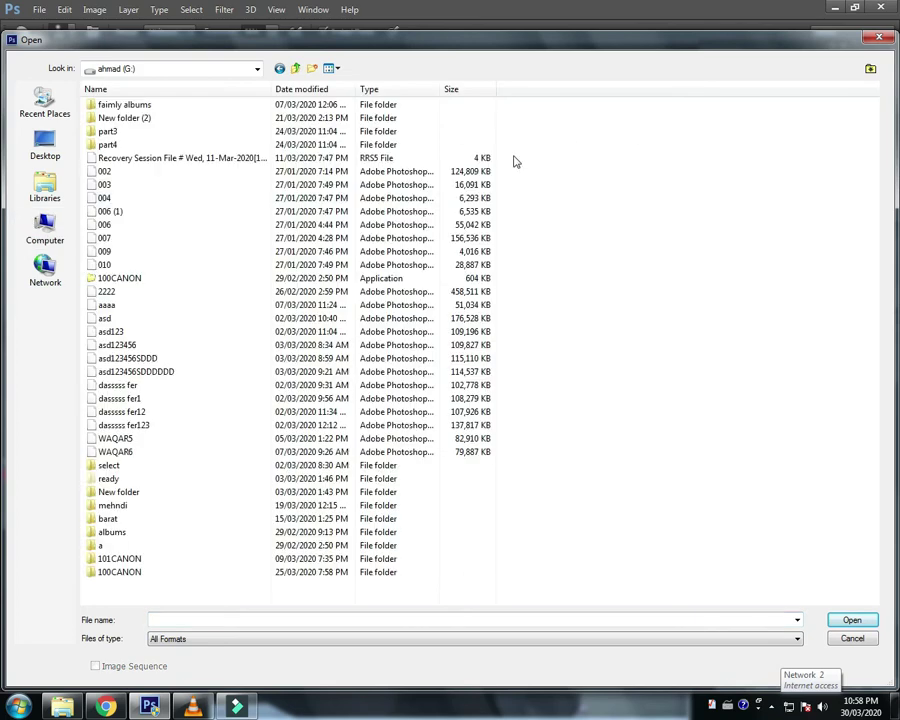
double_click(120, 572)
double_click(120, 120)
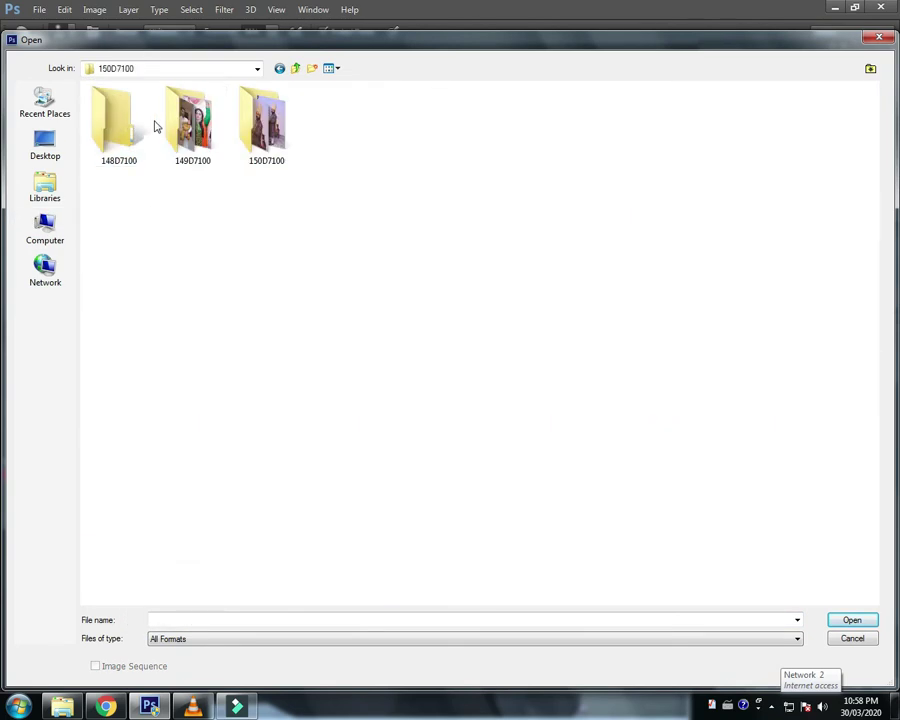
double_click(266, 120)
scroll(680, 400, "down", 10)
scroll(692, 420, "down", 10)
scroll(702, 418, "down", 10)
scroll(704, 419, "down", 5)
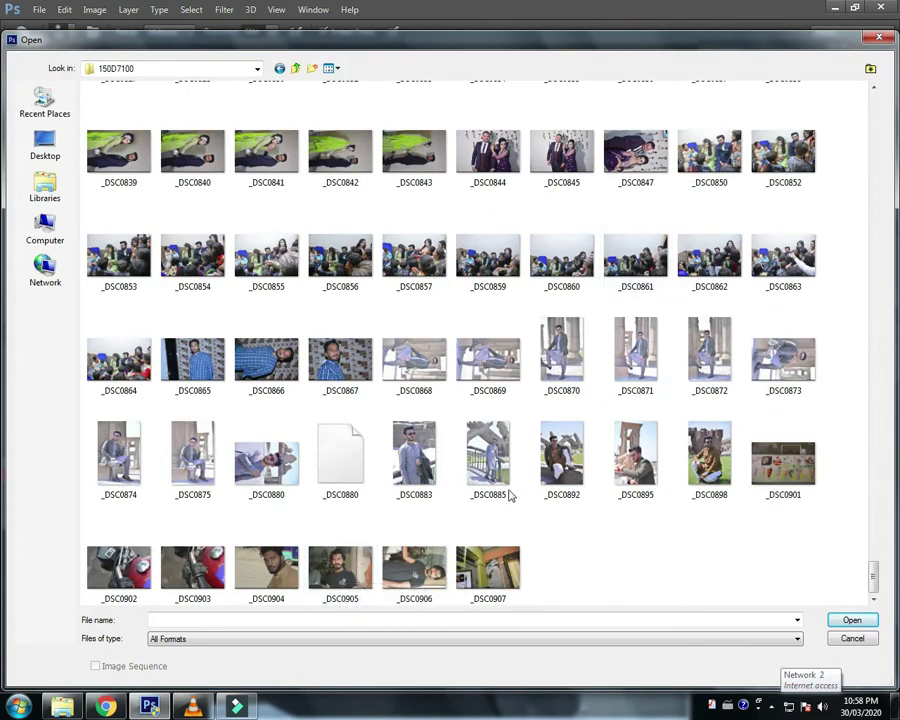
Select _DSC0871 and open it in Camera Raw
left_click(562, 455)
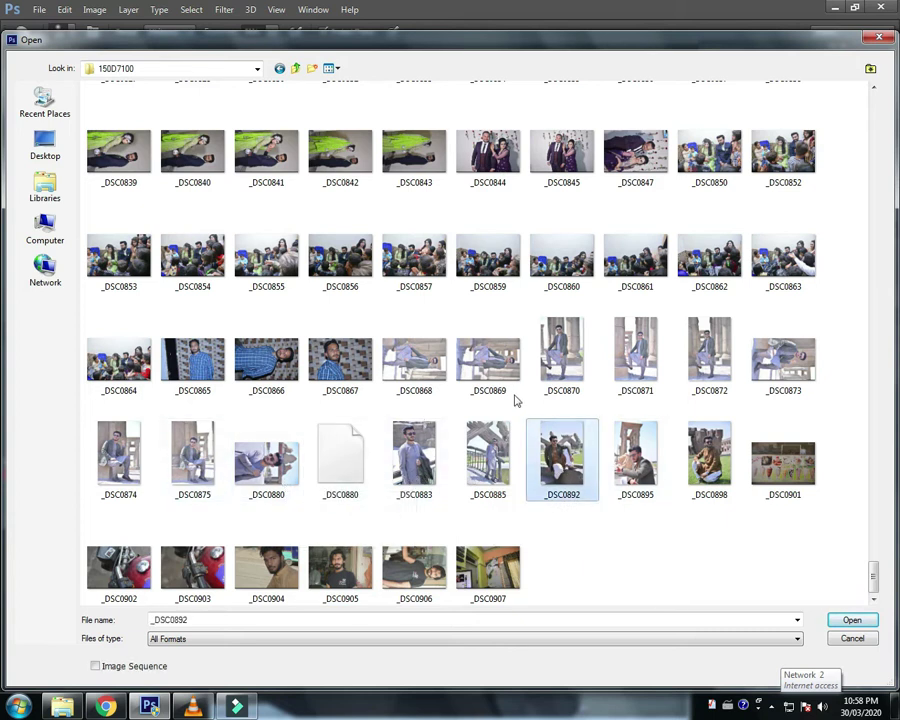
left_click(203, 484)
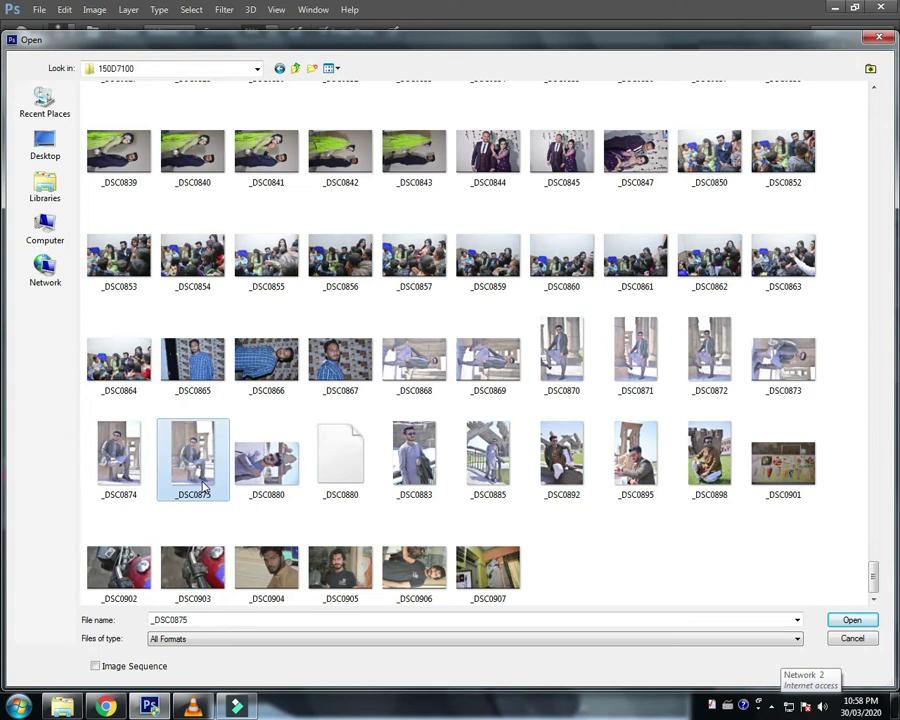
mouse_move(709, 355)
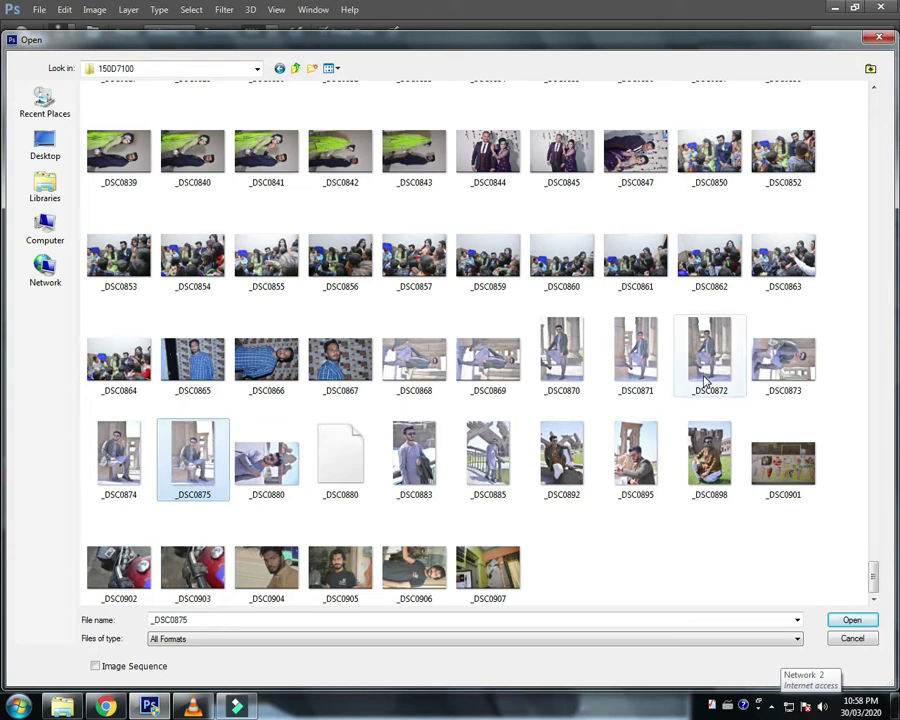
left_click(652, 376)
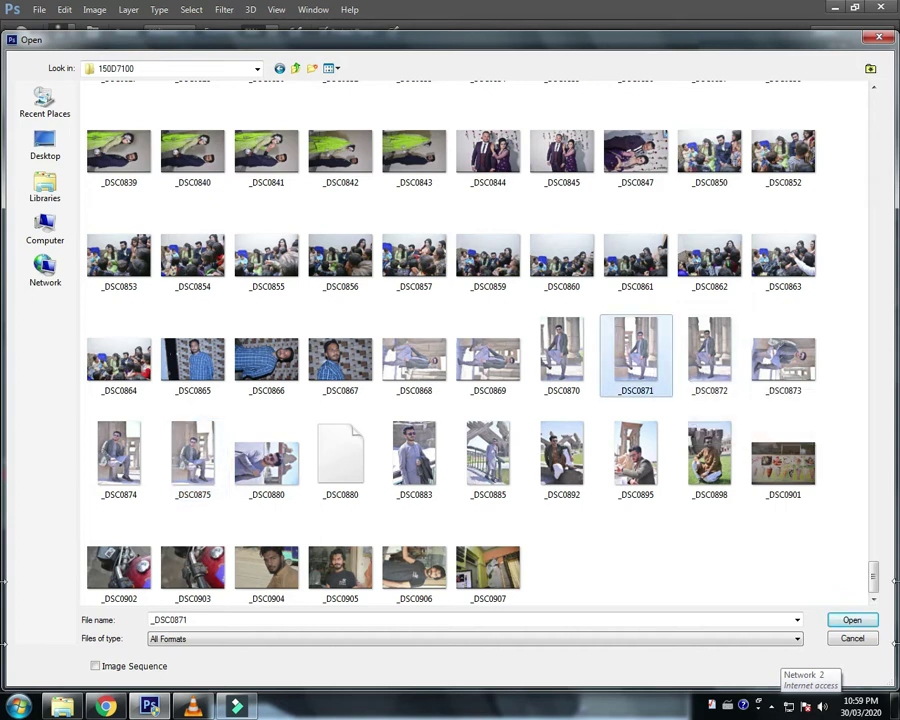
left_click(853, 620)
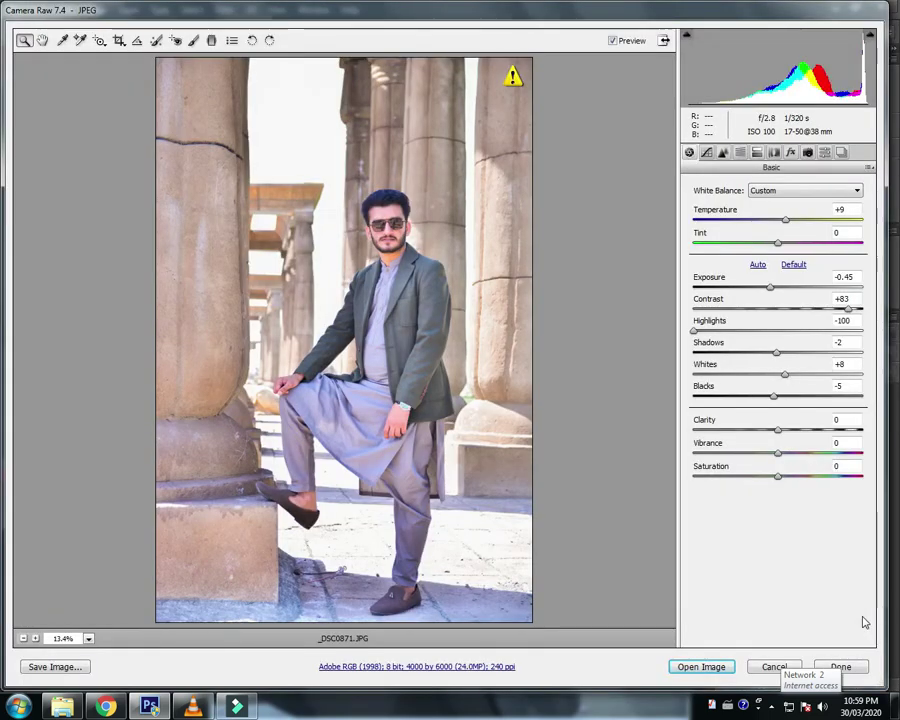
Raise Yellows saturation to +100 under HSL/Grayscale and open the image in Photoshop
left_click(741, 152)
left_click_drag(806, 288, 812, 310)
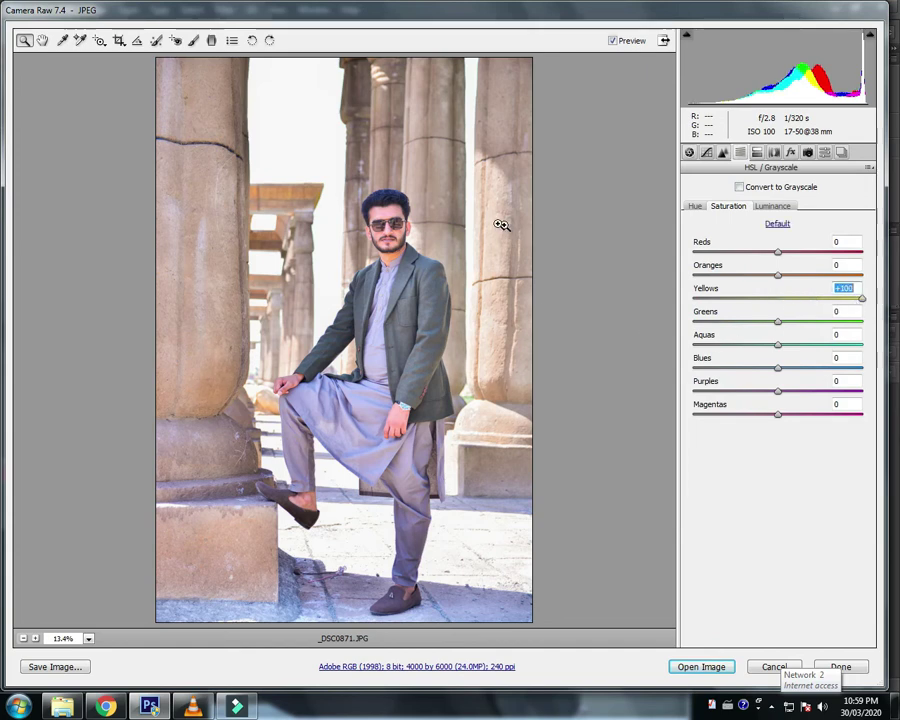
left_click(701, 667)
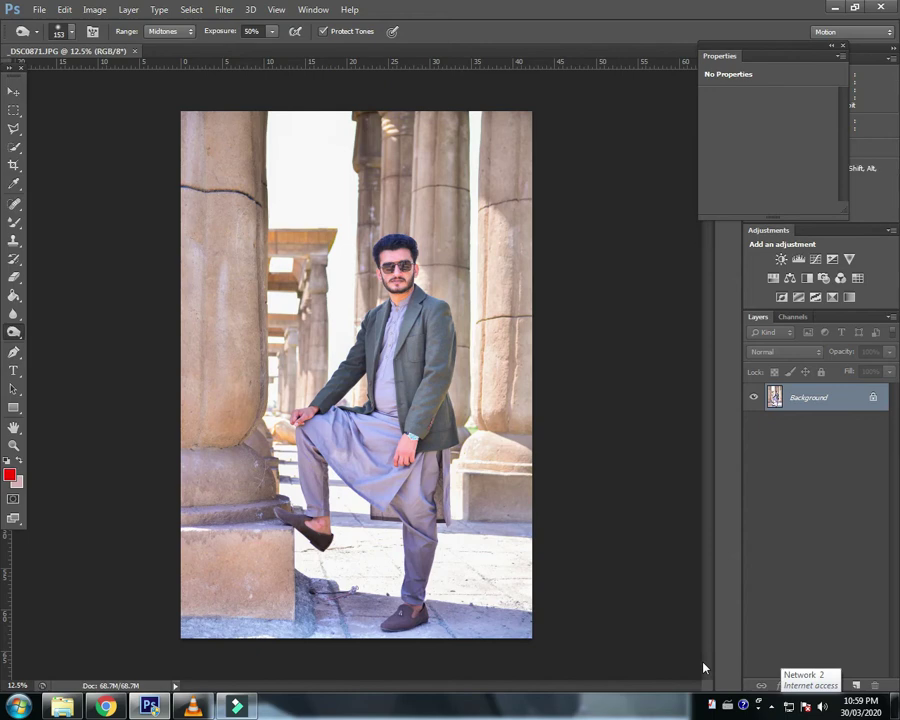
Duplicate the background to Layer 1 and zoom to 100% on the face
key("ctrl+j")
key("ctrl+plus")
key("ctrl+plus")
key("ctrl+plus")
key("ctrl+plus")
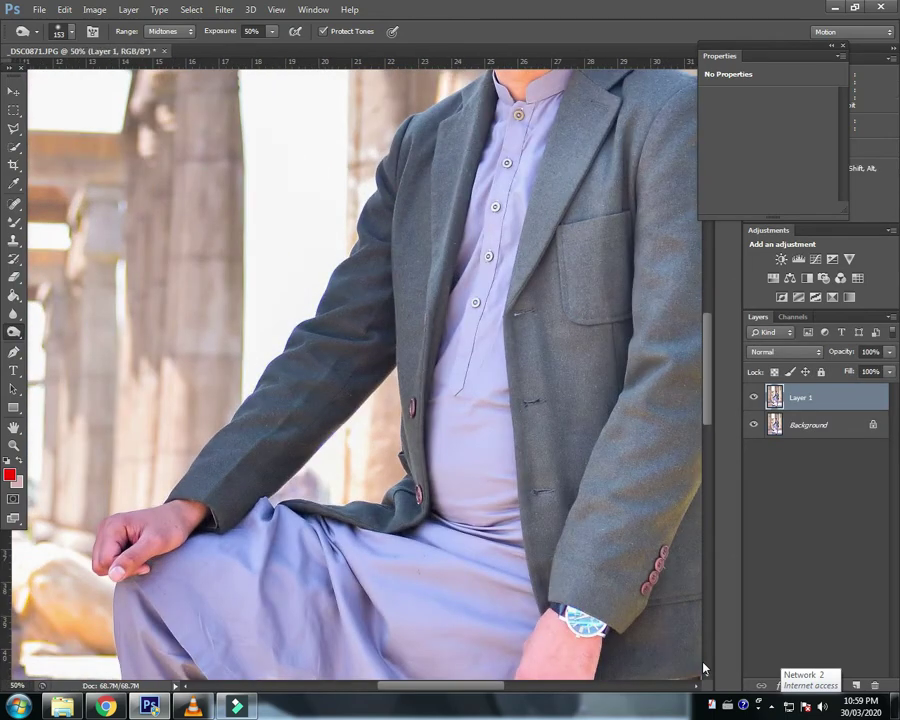
key("ctrl+plus")
mouse_move(373, 426)
left_mouse_down()
mouse_move(358, 458)
mouse_move(370, 535)
left_mouse_up()
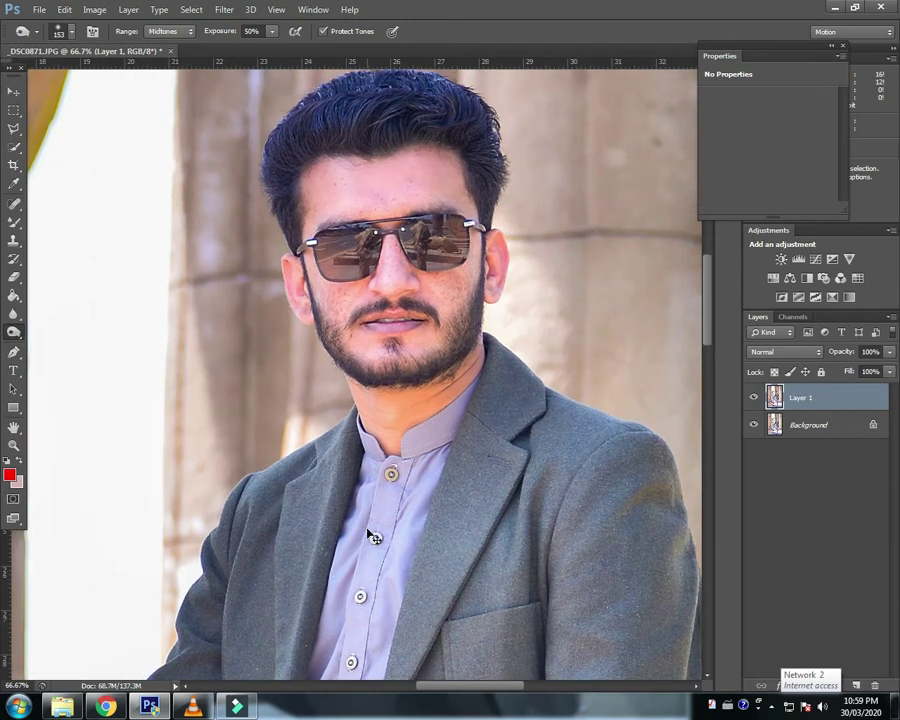
key("ctrl+plus")
left_click_drag(408, 320, 367, 407)
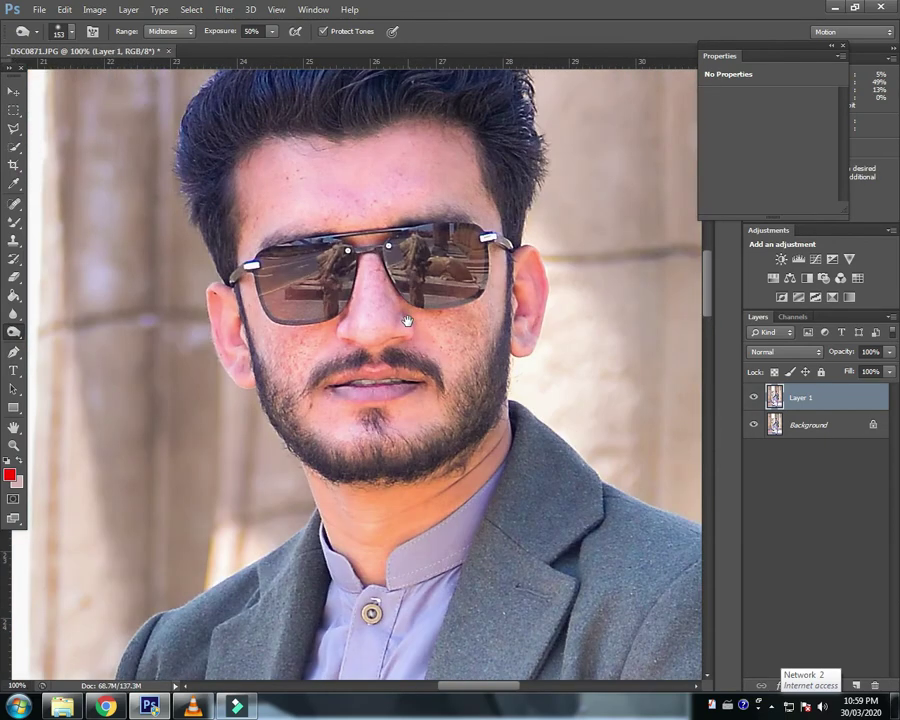
Smooth the face and neck skin with the Mixer Brush at 30–90 px sizes
left_click(13, 221)
left_click_drag(350, 204, 340, 190)
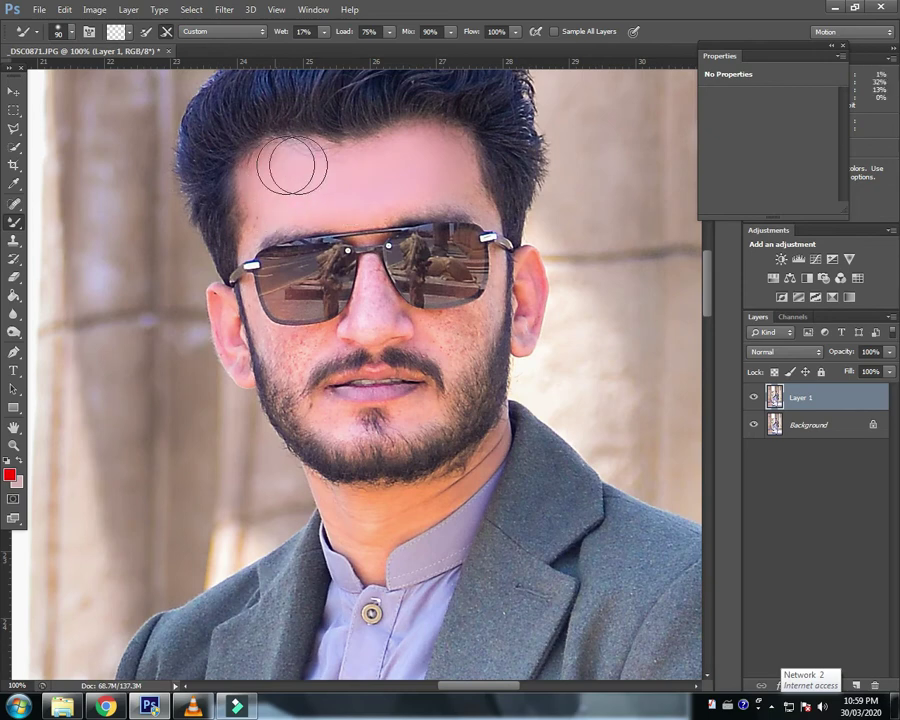
left_click_drag(446, 172, 427, 178)
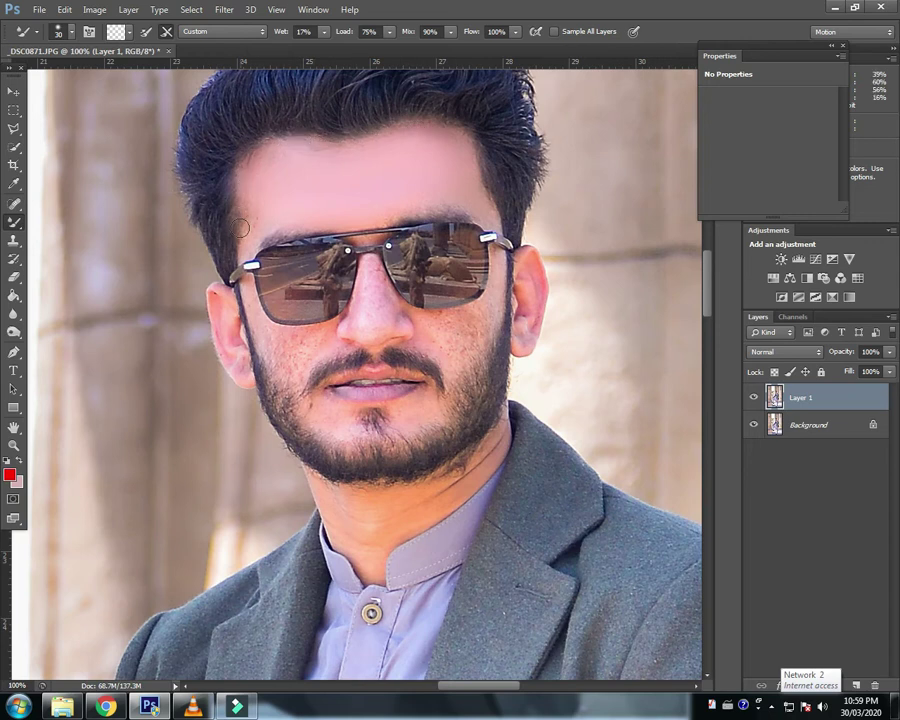
left_click_drag(341, 355, 353, 355)
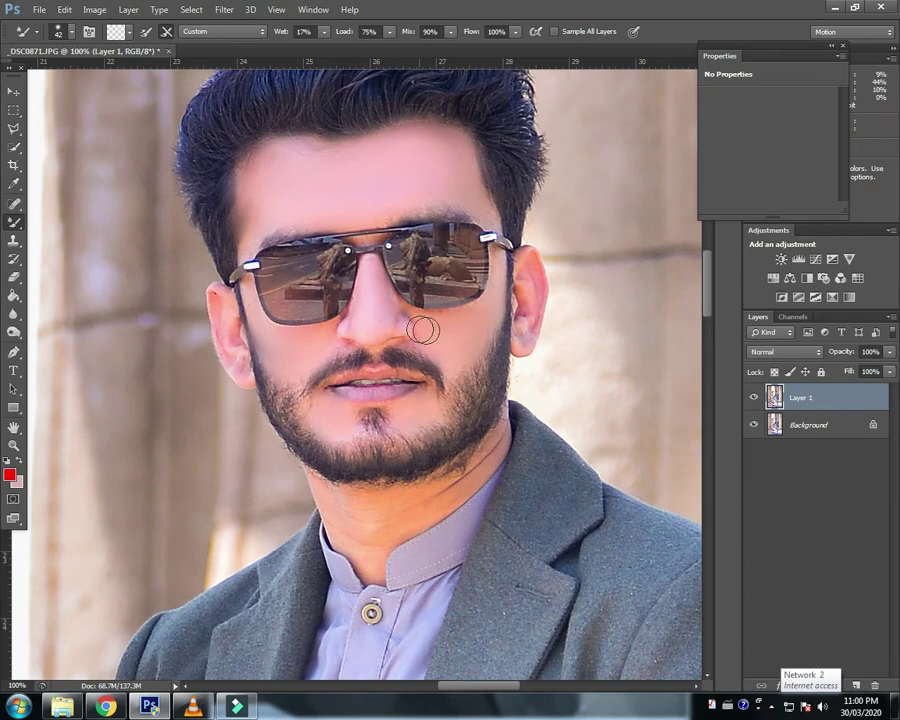
scroll(421, 537, "down", 3)
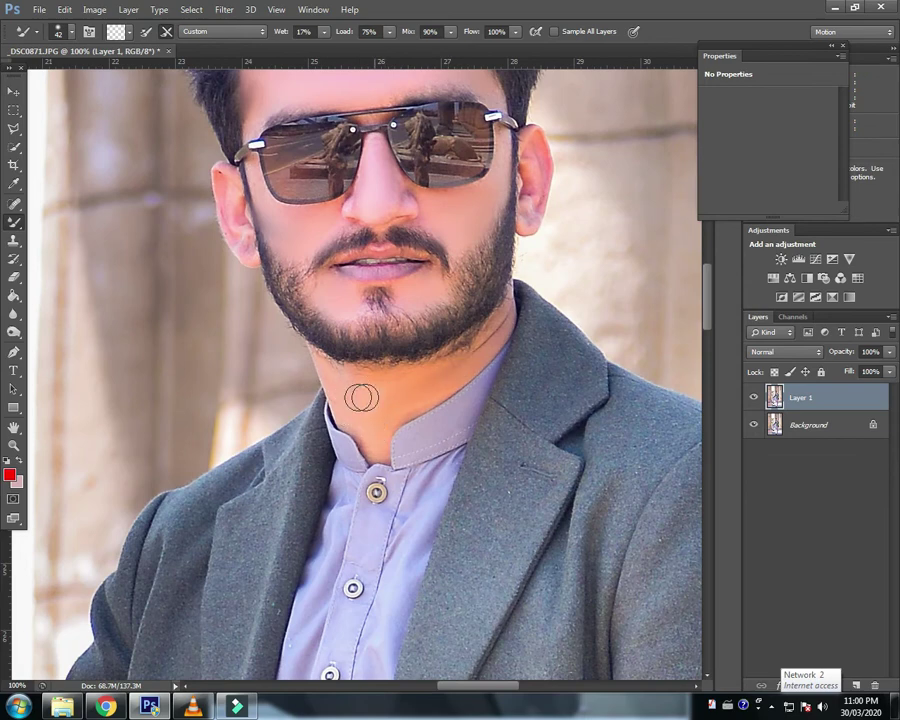
left_click_drag(366, 349, 344, 529)
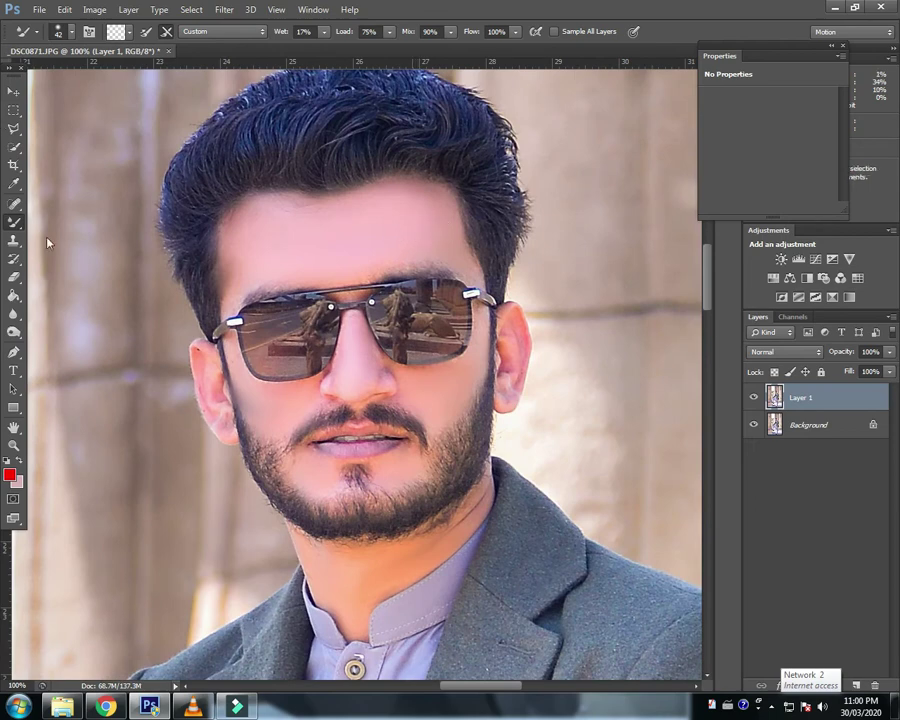
key("ctrl+shift+x")
Push the hair upward with a 300-size Forward Warp brush, then undo the tall quiff
left_click(18, 135)
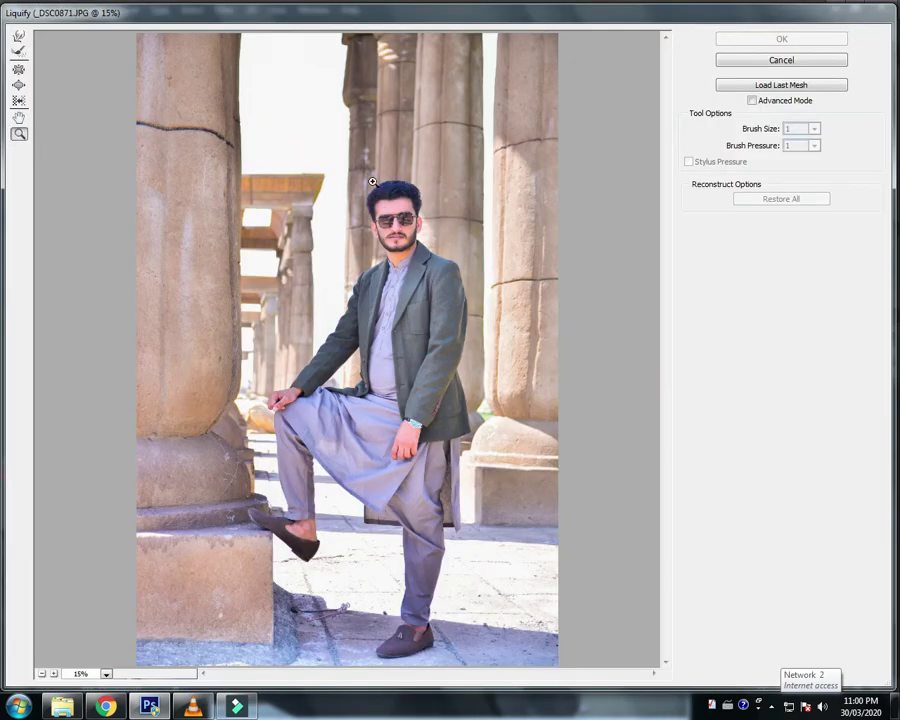
left_click_drag(388, 204, 412, 227)
left_click(18, 35)
left_click_drag(372, 261, 295, 291)
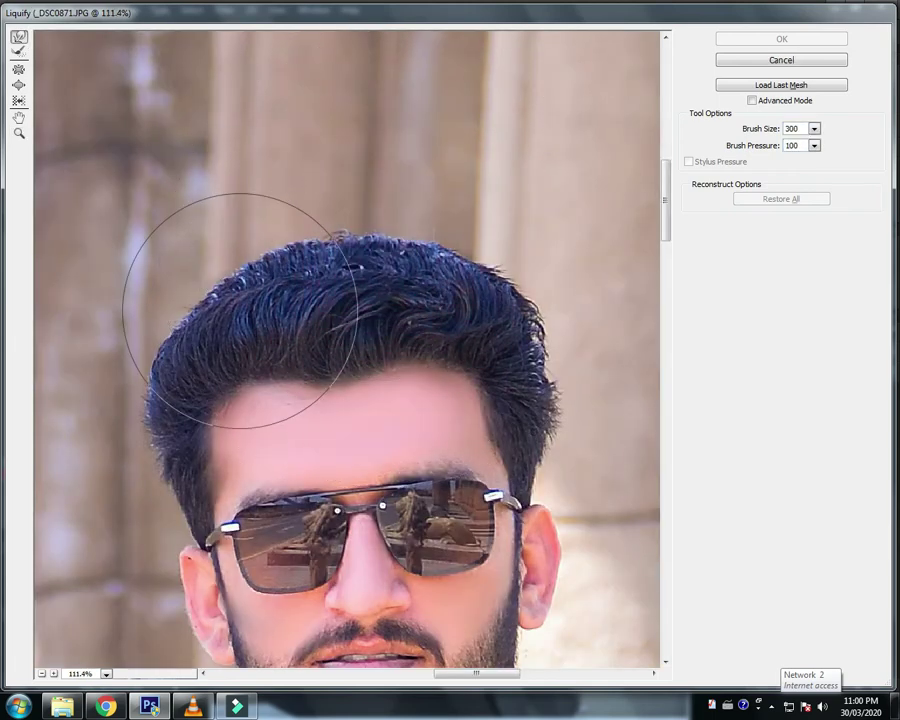
mouse_move(235, 297)
left_mouse_down()
mouse_move(193, 311)
mouse_move(191, 292)
mouse_move(274, 268)
mouse_move(345, 284)
mouse_move(291, 275)
mouse_move(288, 266)
mouse_move(396, 261)
mouse_move(522, 277)
mouse_move(536, 298)
mouse_move(538, 283)
mouse_move(436, 251)
mouse_move(498, 256)
mouse_move(406, 243)
mouse_move(251, 253)
mouse_move(245, 185)
left_mouse_up()
key("alt")
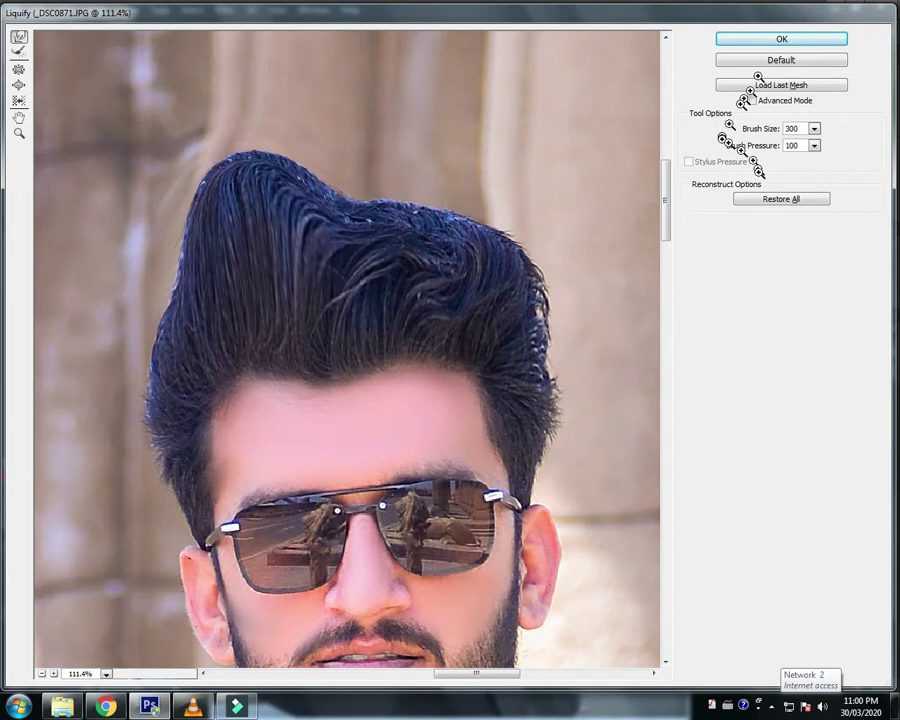
key("ctrl+z")
key("ctrl+z")
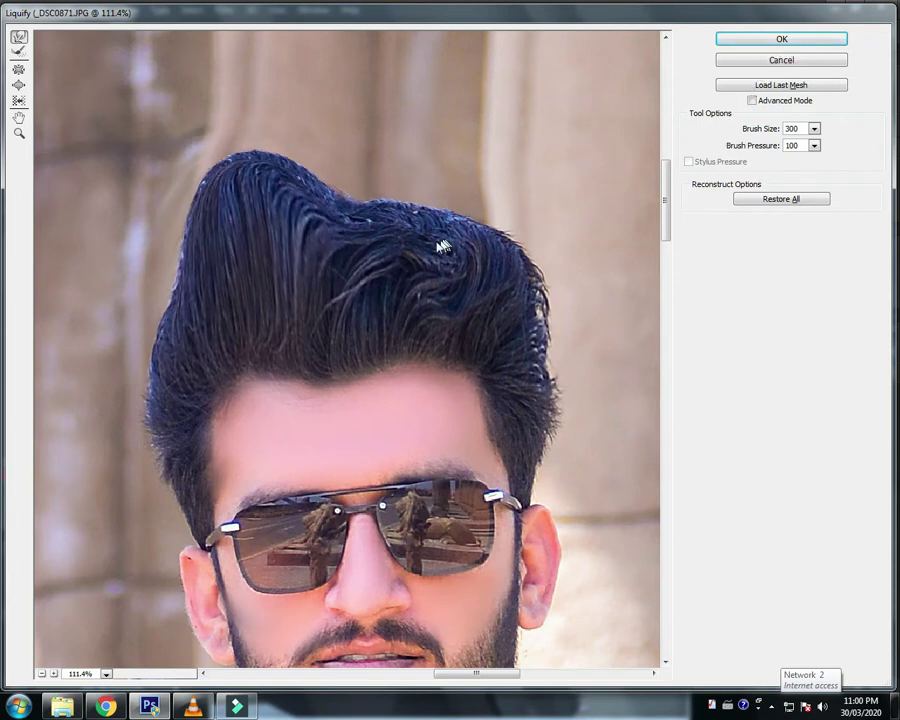
key("ctrl+z")
key("ctrl+alt+z")
key("alt")
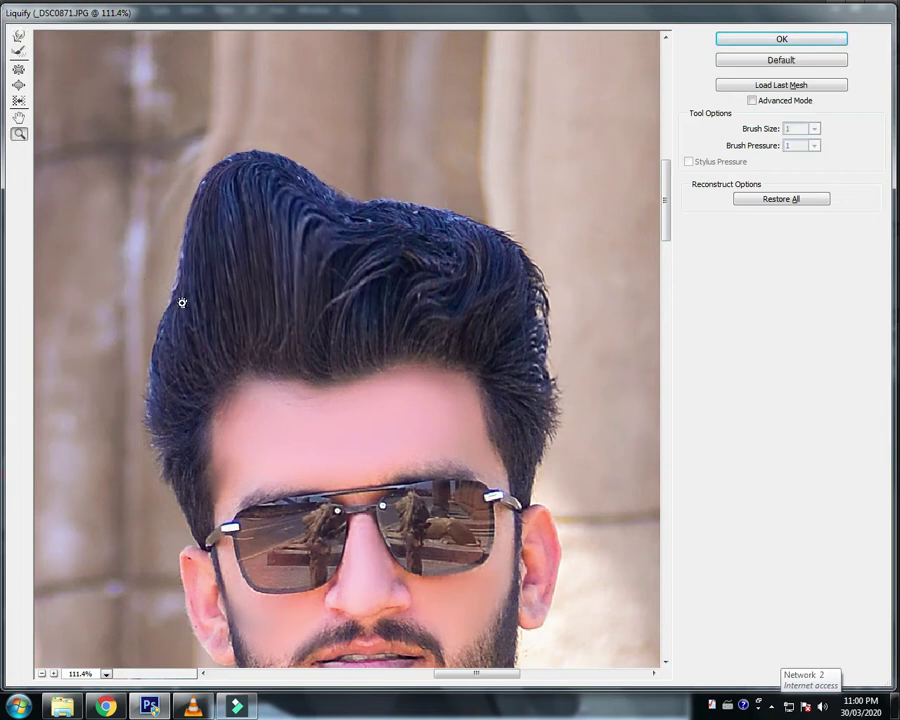
key("ctrl+alt+z")
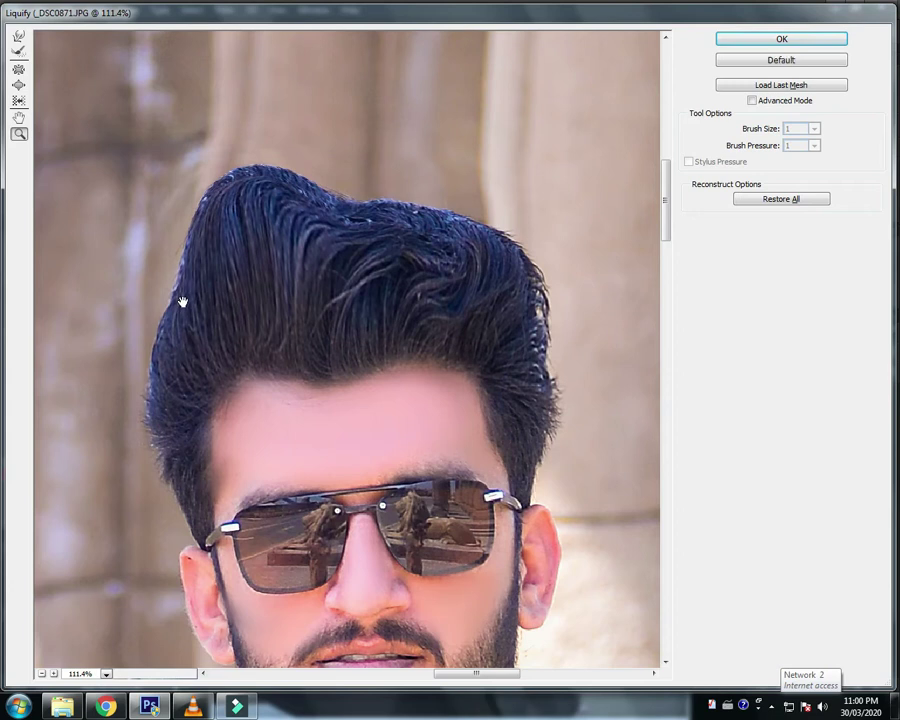
key("ctrl+alt+z")
key("ctrl+alt+z")
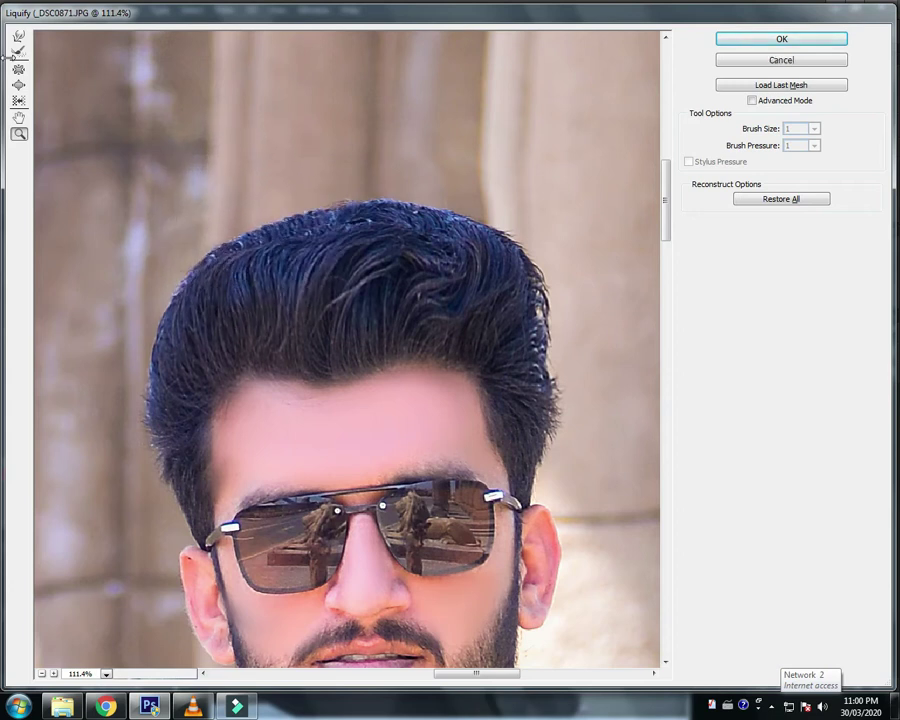
Reshape the upper and left hair edges with Forward Warp and apply the Liquify
left_click(17, 38)
mouse_move(237, 261)
left_mouse_down()
mouse_move(248, 263)
mouse_move(242, 257)
left_mouse_up()
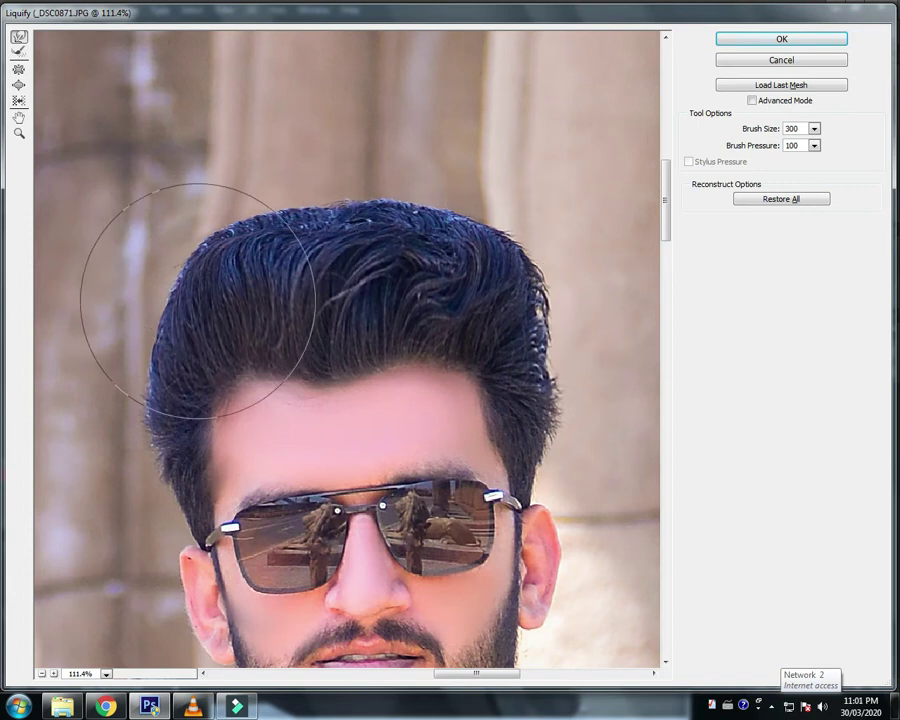
left_click_drag(200, 290, 185, 295)
left_click_drag(300, 226, 296, 224)
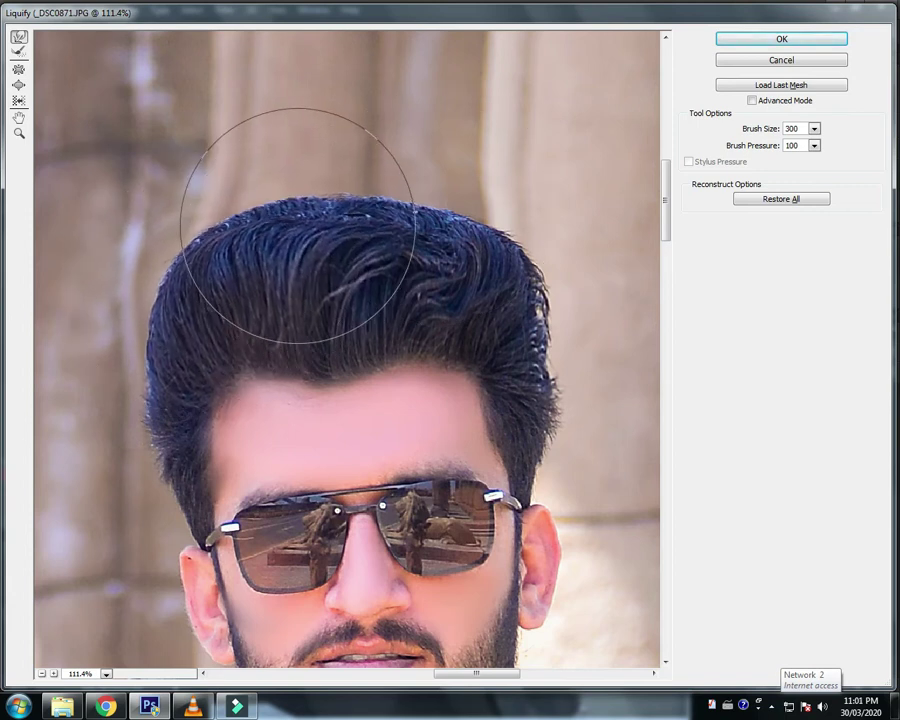
left_click(768, 40)
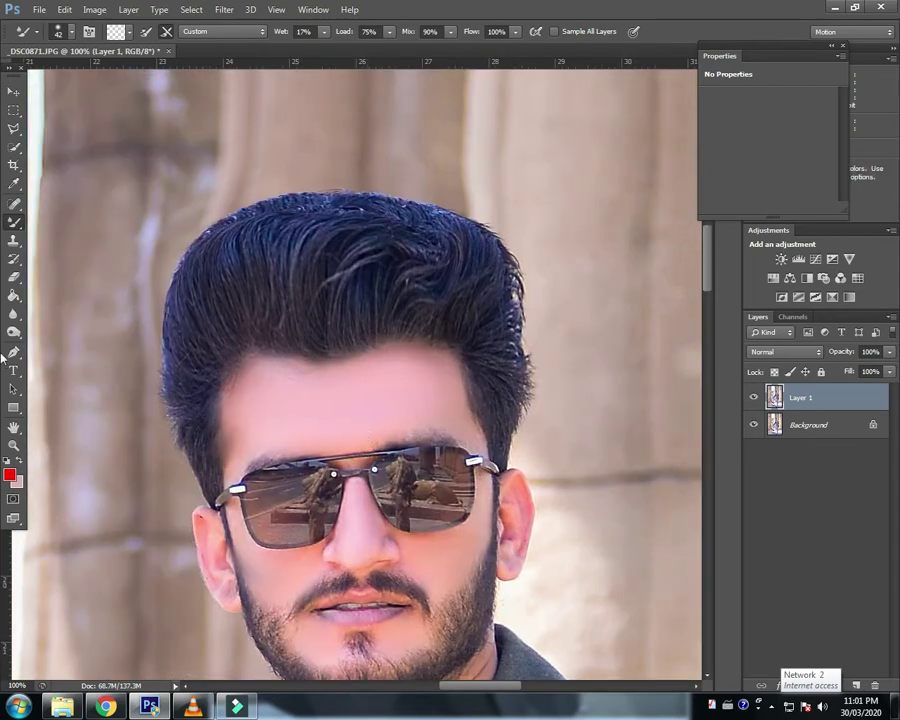
Duplicate Layer 1 and add a Selective Color adjustment with Black at -92
key("e")
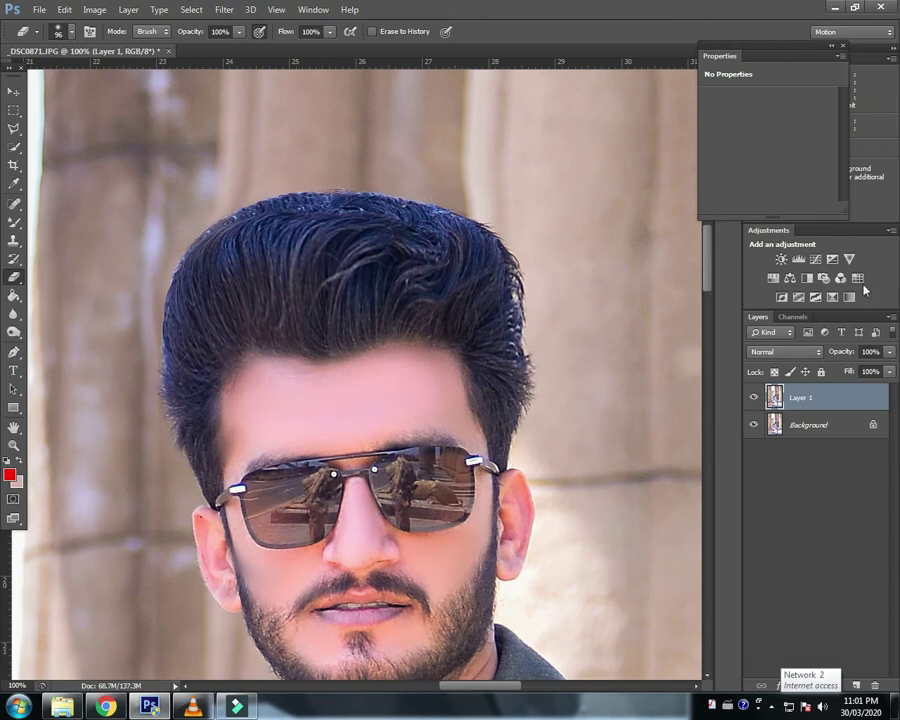
key("ctrl+j")
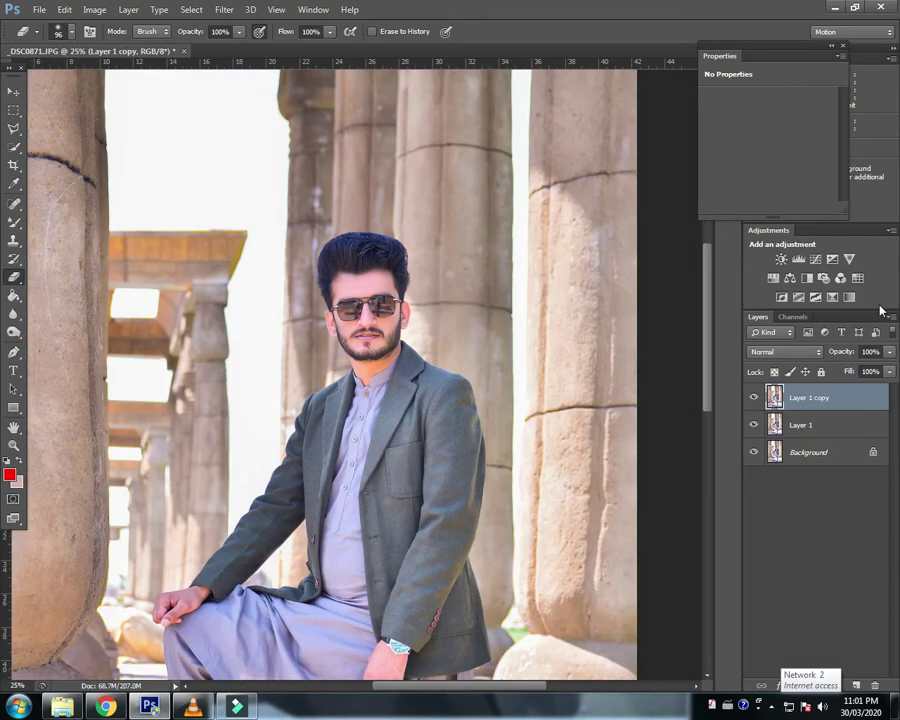
left_click(832, 297)
scroll(755, 150, "down", 2)
scroll(758, 155, "down", 1)
scroll(768, 170, "down", 1)
left_click_drag(722, 150, 713, 150)
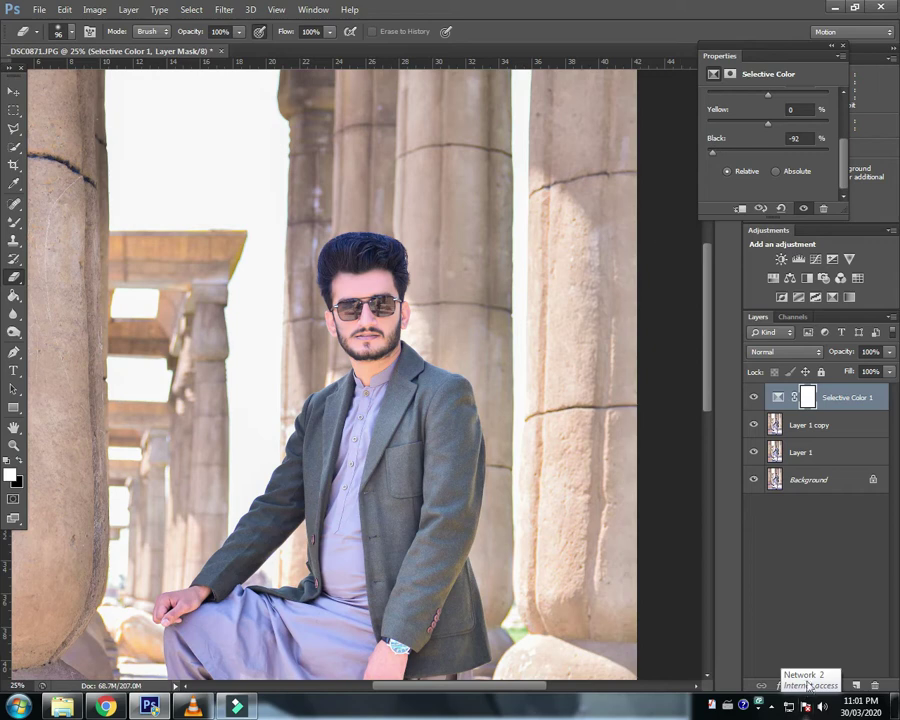
Give Selective Color 1 an inverted mask and choose the Brush tool
left_click(828, 638)
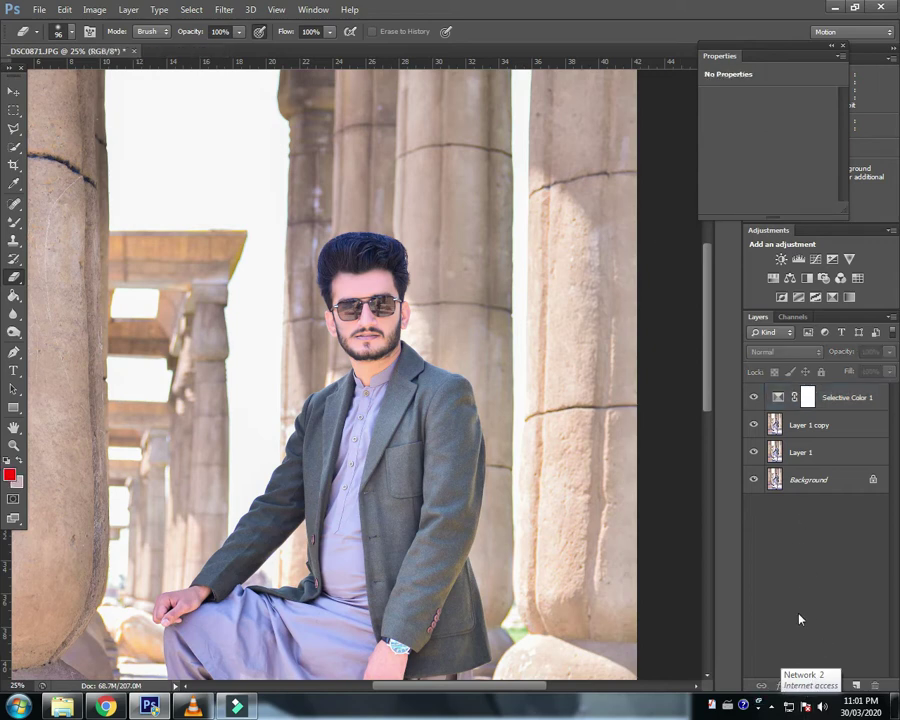
left_click(829, 397)
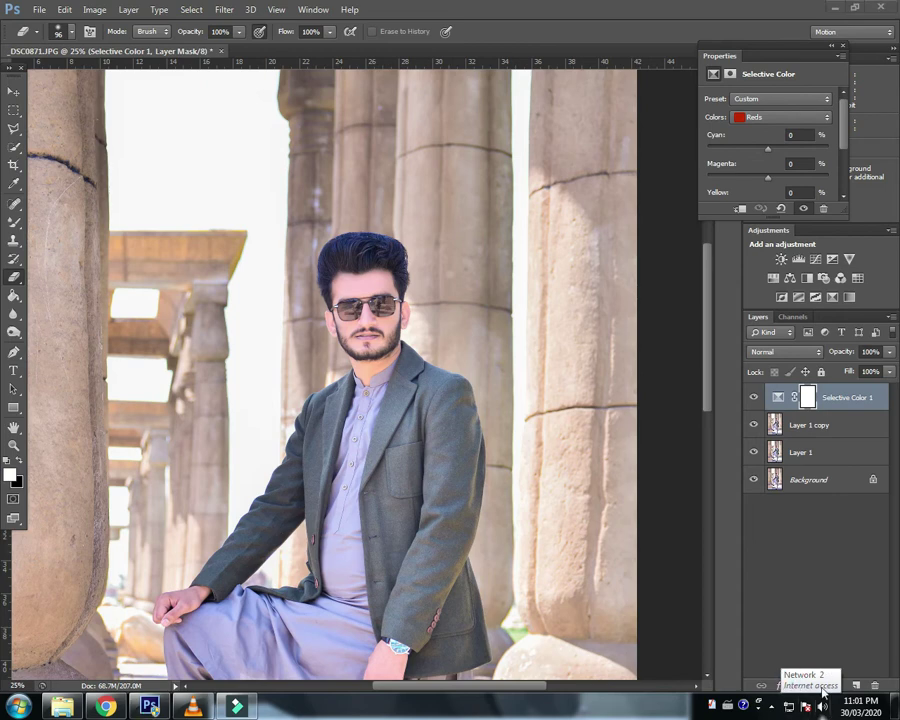
left_click(829, 629)
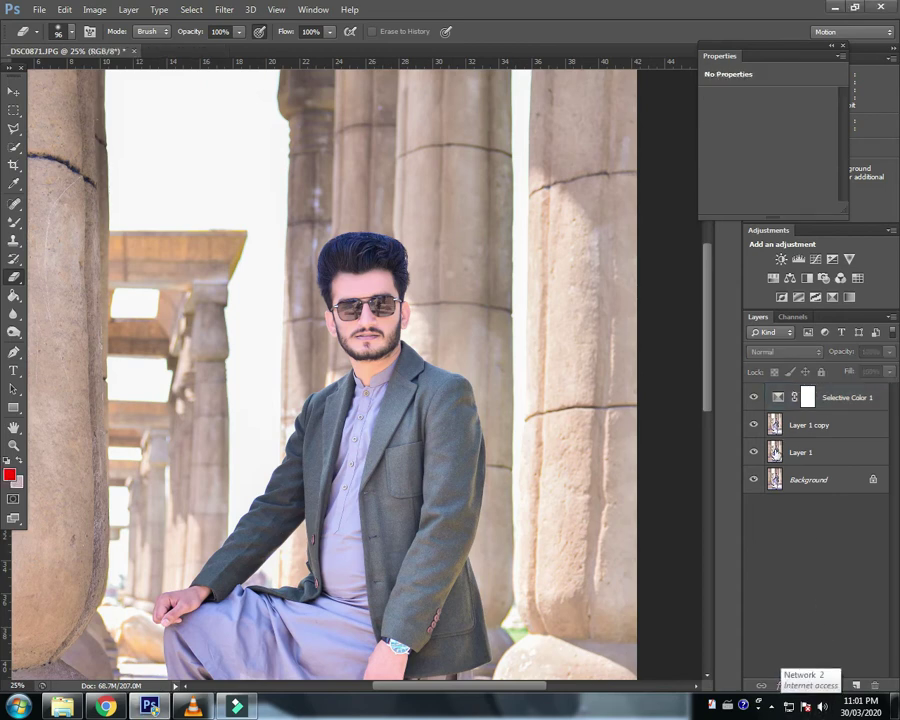
double_click(840, 236)
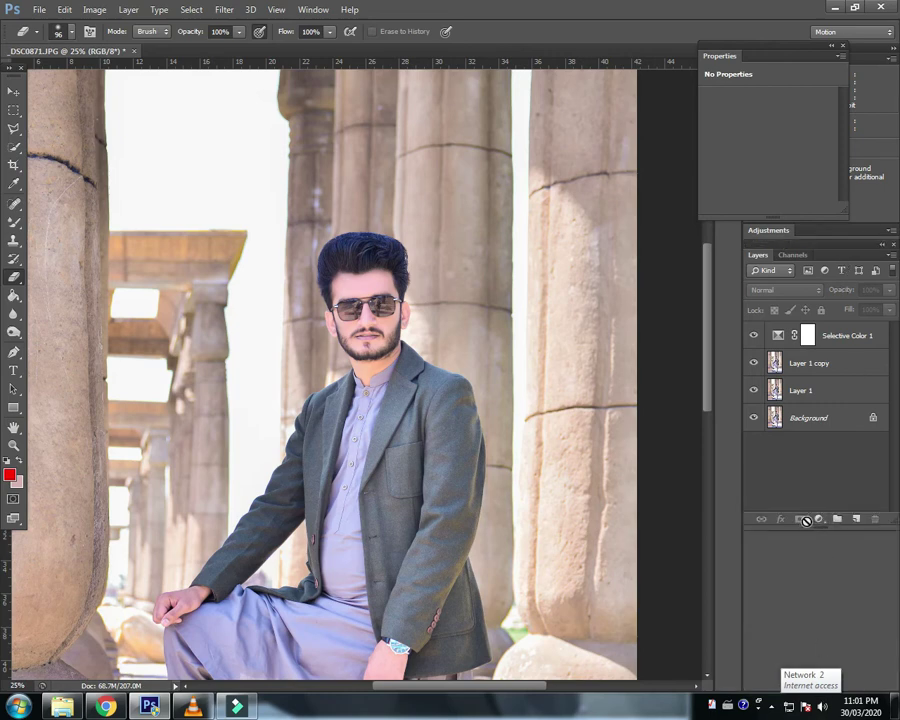
left_click(857, 340)
left_click(800, 519)
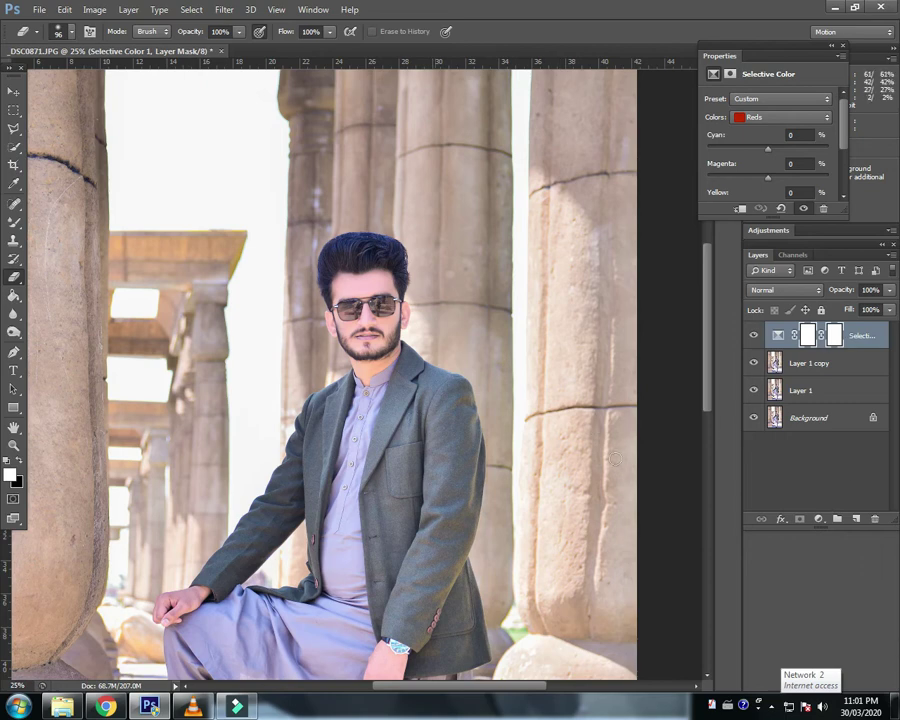
key("ctrl+i")
right_click(13, 222)
left_click(70, 219)
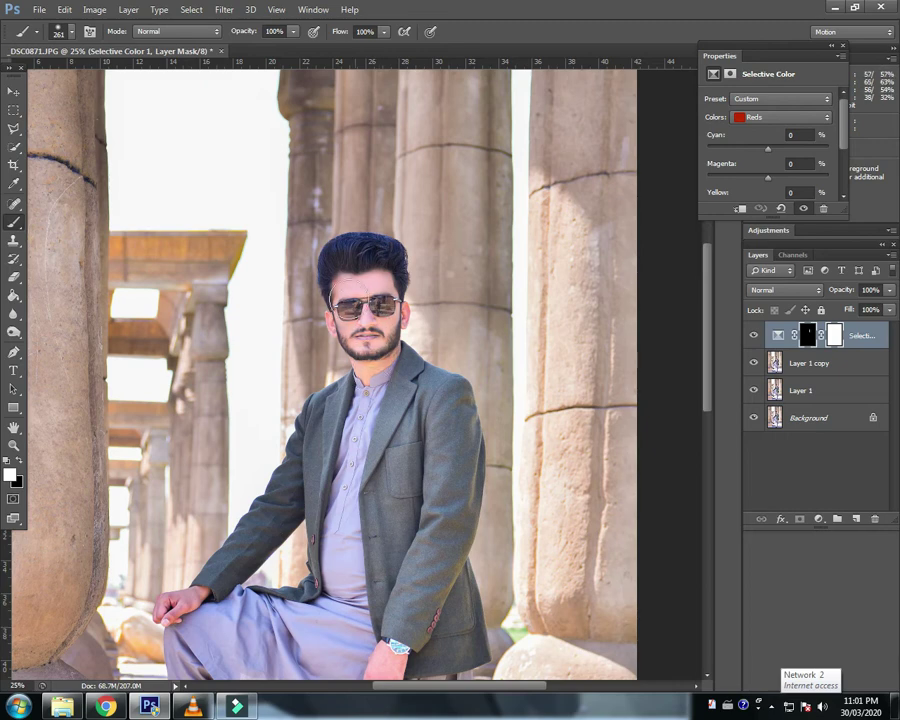
scroll(231, 311, "down", 3)
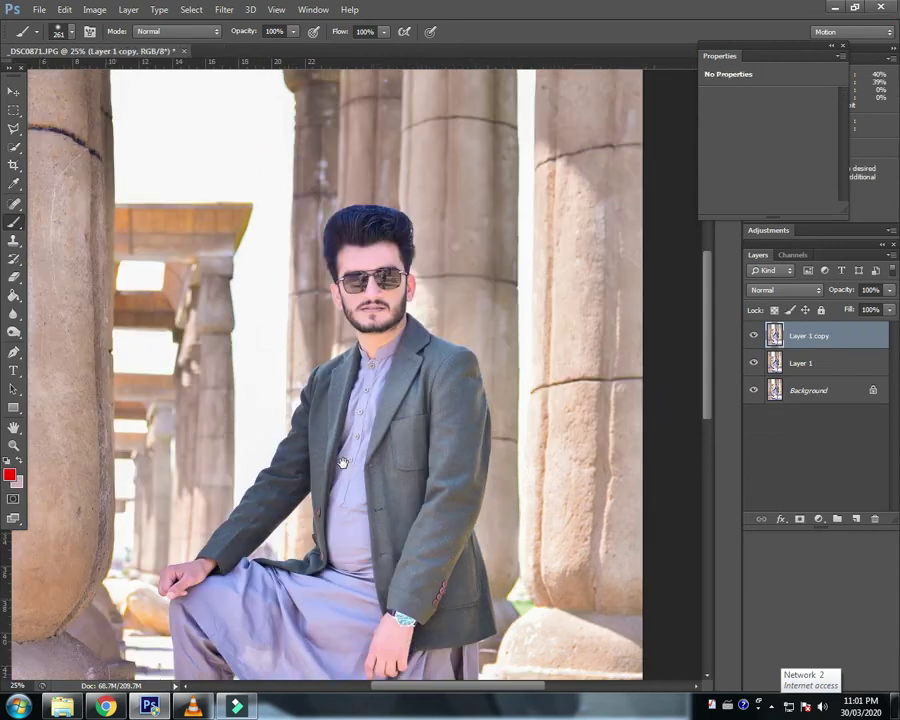
Fit the photo on screen, then add and delete a Selective Color adjustment
key("ctrl+minus")
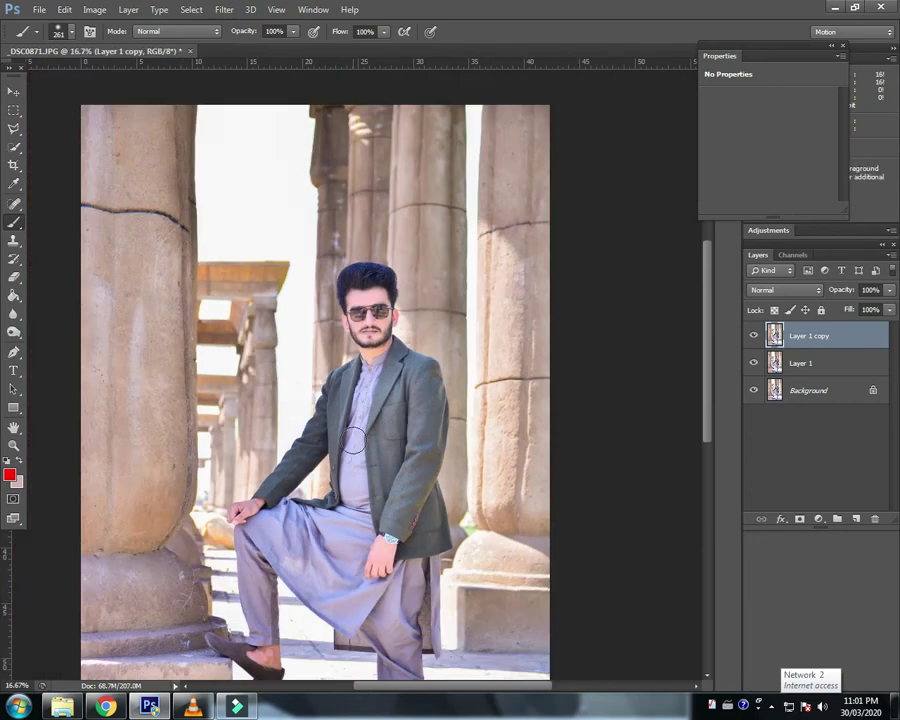
key("ctrl+z")
key("ctrl+z")
left_click(812, 183)
left_click(768, 230)
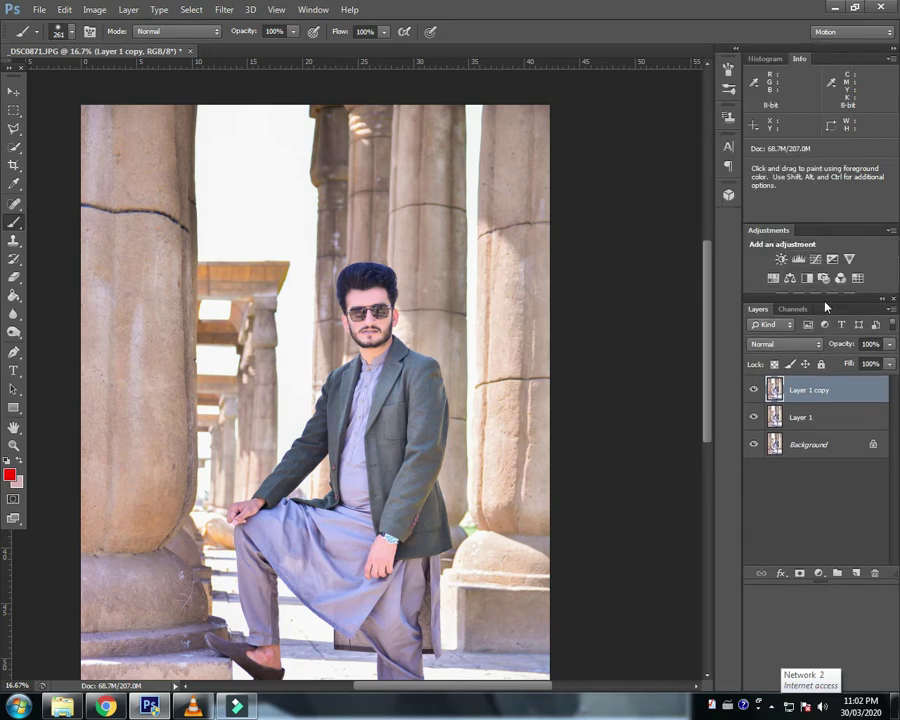
left_click(831, 297)
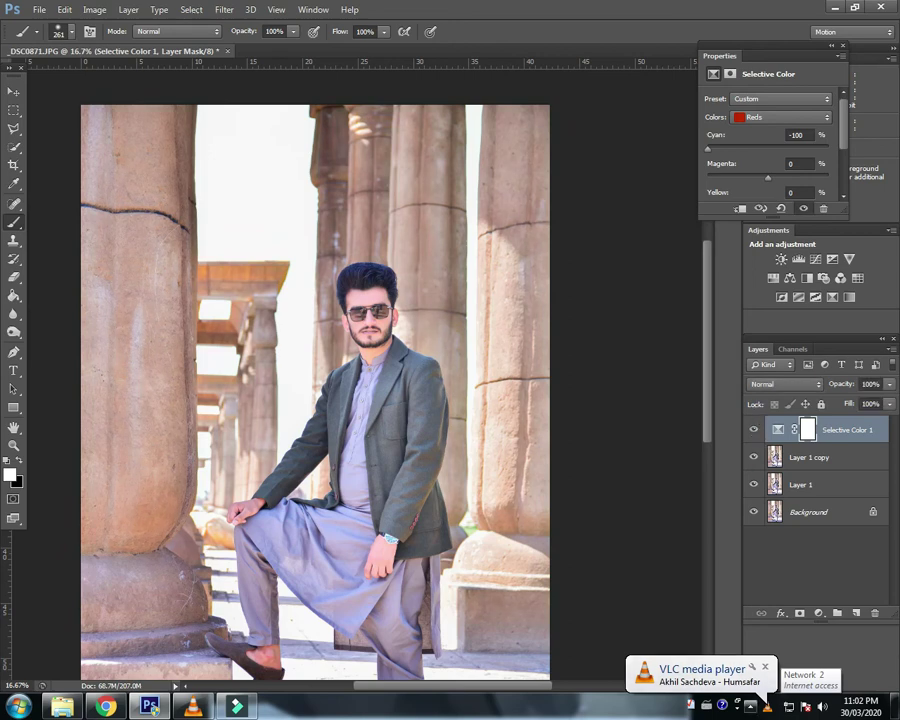
key("Delete")
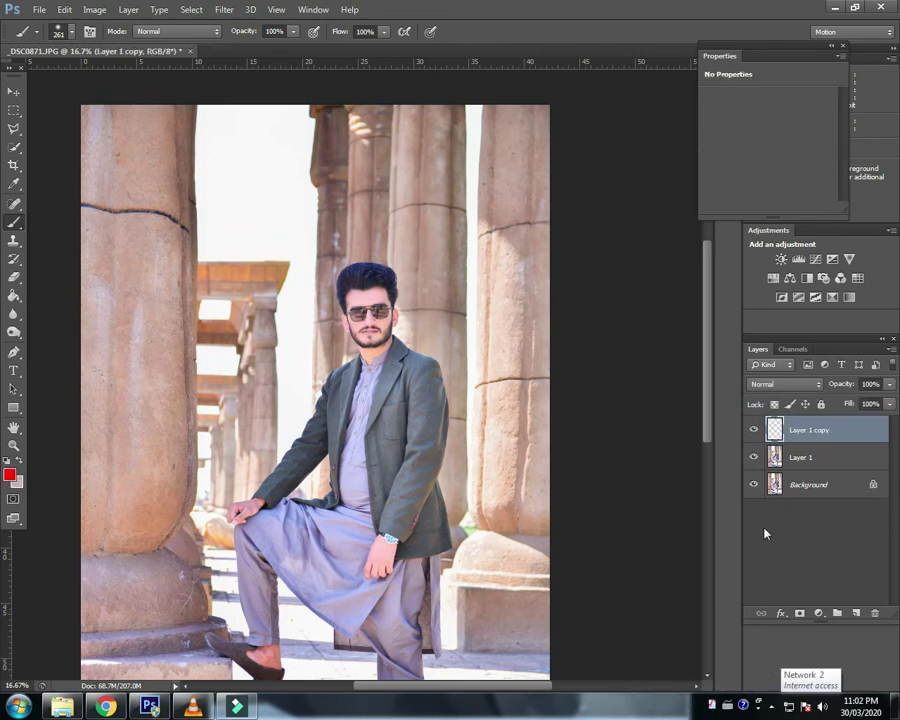
Merge Layer 1 copy down into Layer 1
left_click(754, 430)
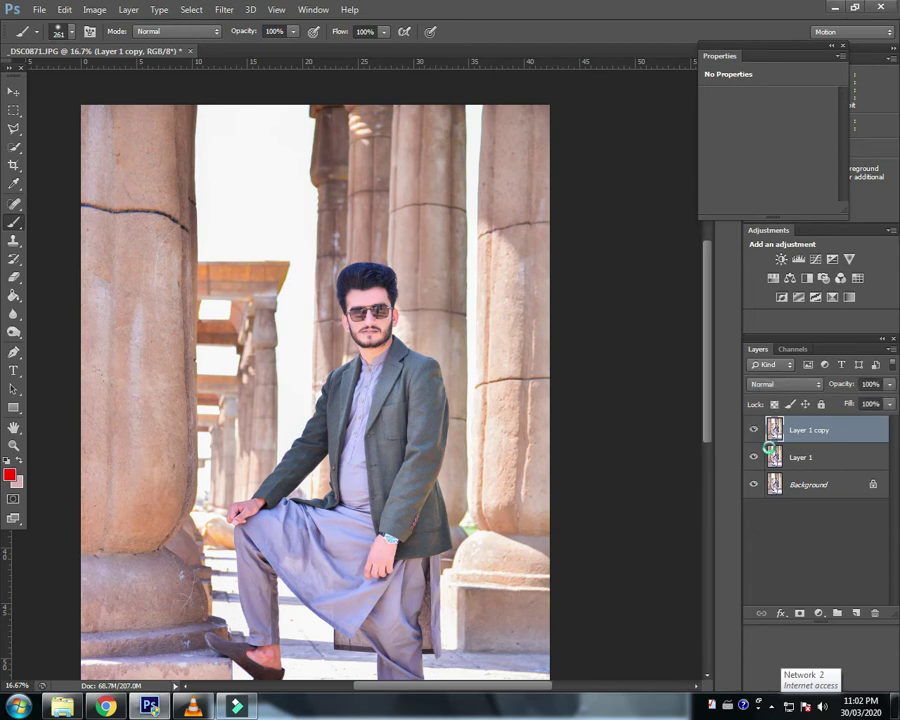
key("ctrl+e")
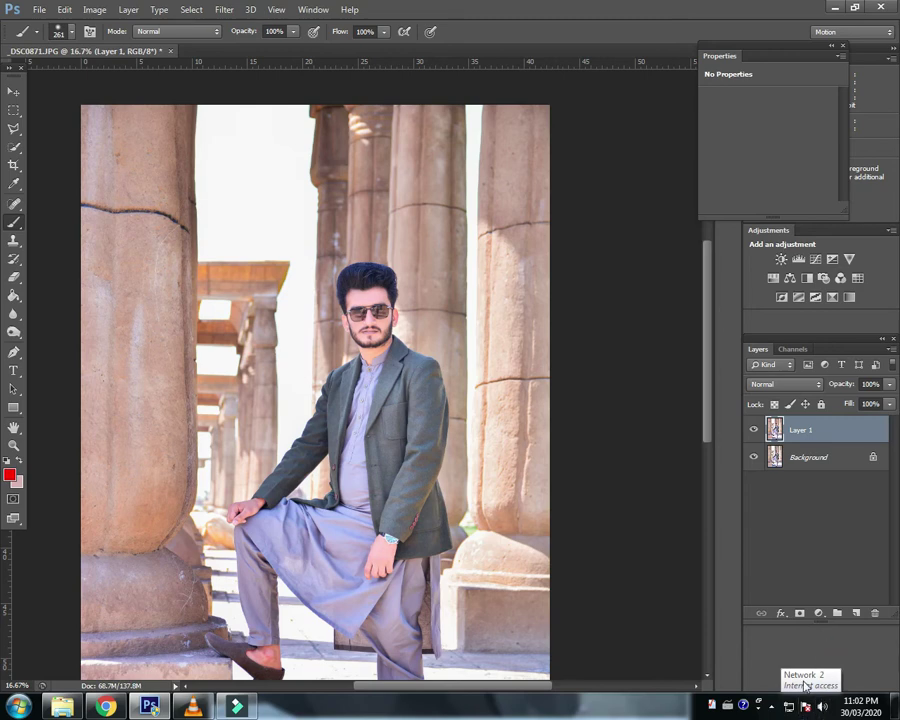
left_click(806, 686)
left_click(806, 686)
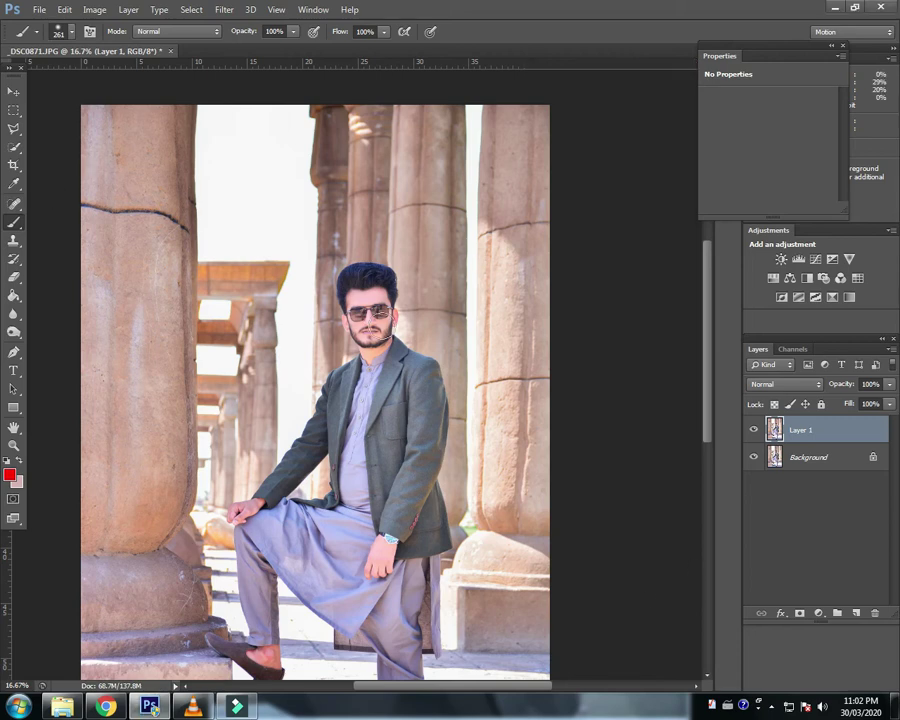
Dodge the top strands of hair with a Midtones, 50% exposure brush
key("ctrl+plus")
key("ctrl+plus")
key("ctrl+plus")
key("ctrl+plus")
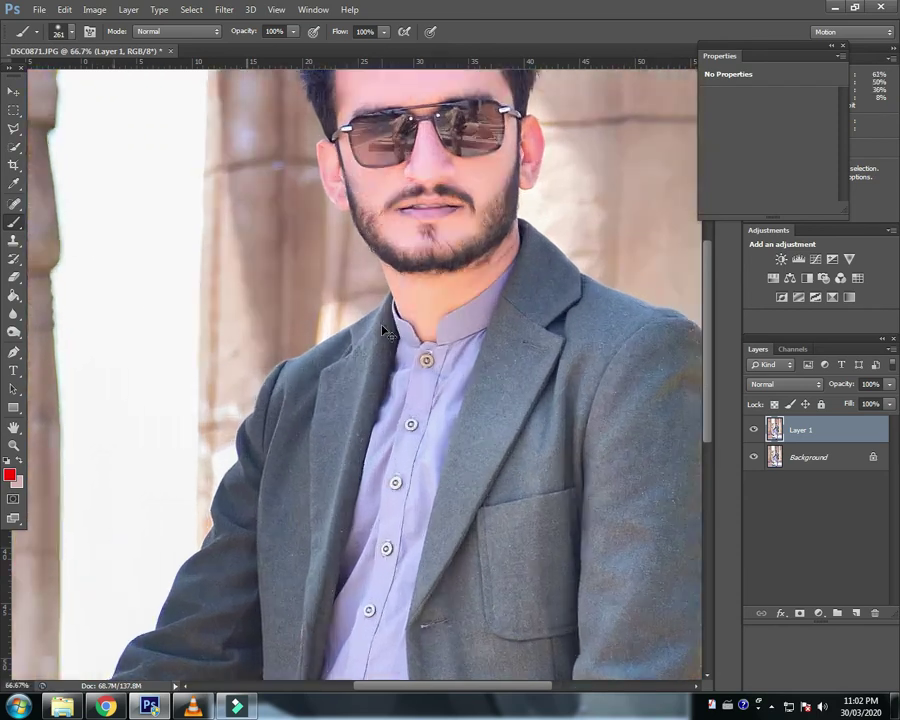
mouse_move(491, 228)
left_mouse_down()
mouse_move(446, 343)
mouse_move(463, 362)
left_mouse_up()
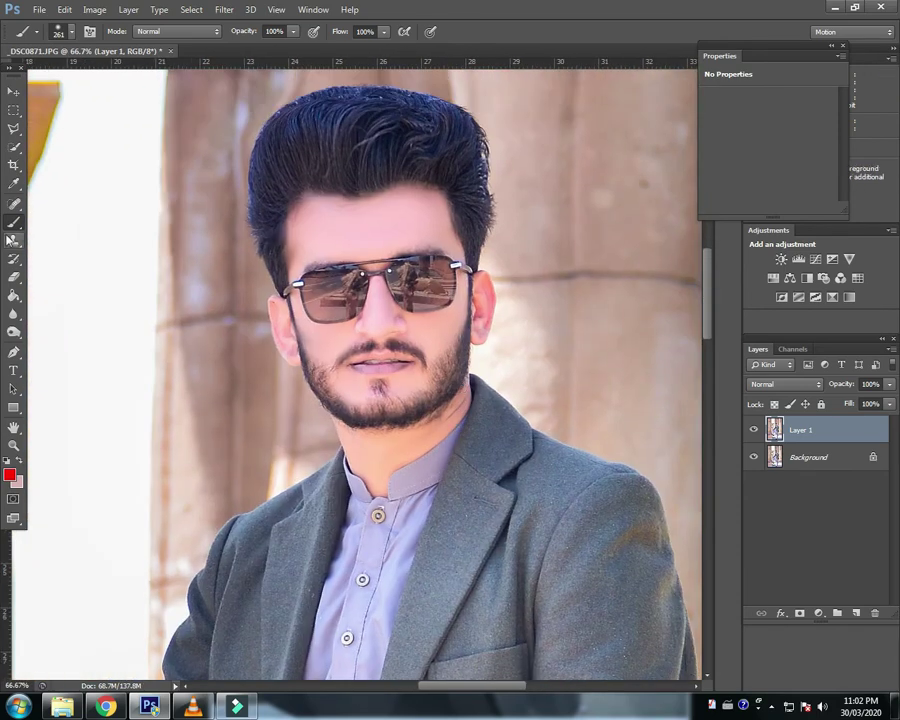
left_click(13, 331)
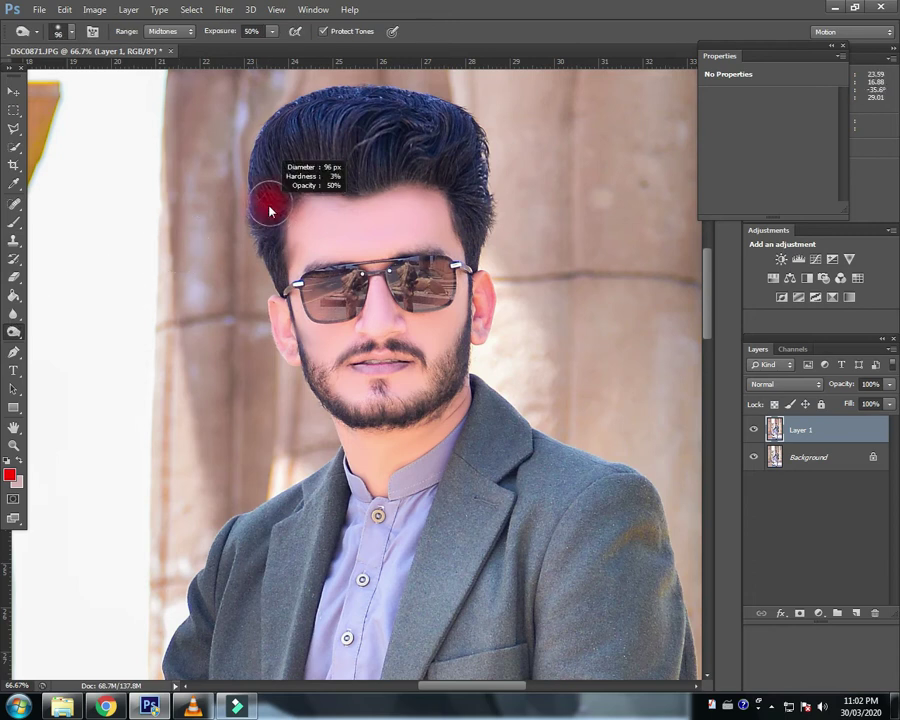
mouse_move(321, 136)
left_mouse_down()
mouse_move(408, 137)
mouse_move(258, 210)
mouse_move(361, 150)
mouse_move(300, 150)
left_mouse_up()
mouse_move(266, 189)
left_mouse_down()
mouse_move(370, 170)
mouse_move(287, 181)
mouse_move(392, 82)
mouse_move(374, 94)
mouse_move(432, 116)
mouse_move(392, 165)
mouse_move(364, 175)
mouse_move(460, 155)
mouse_move(472, 184)
mouse_move(333, 160)
mouse_move(303, 195)
left_mouse_up()
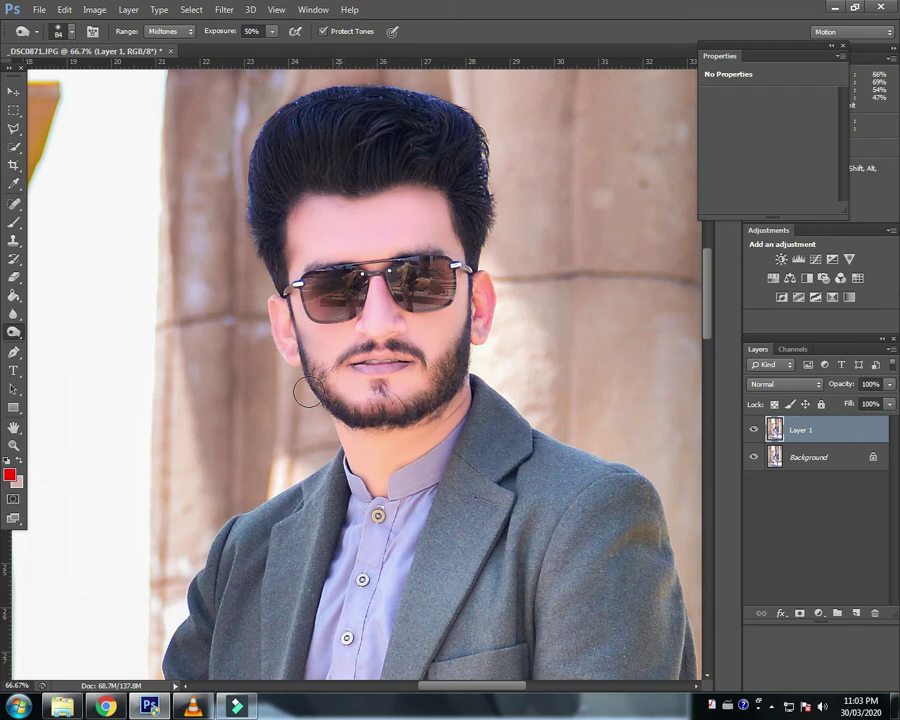
left_click_drag(390, 174, 396, 242)
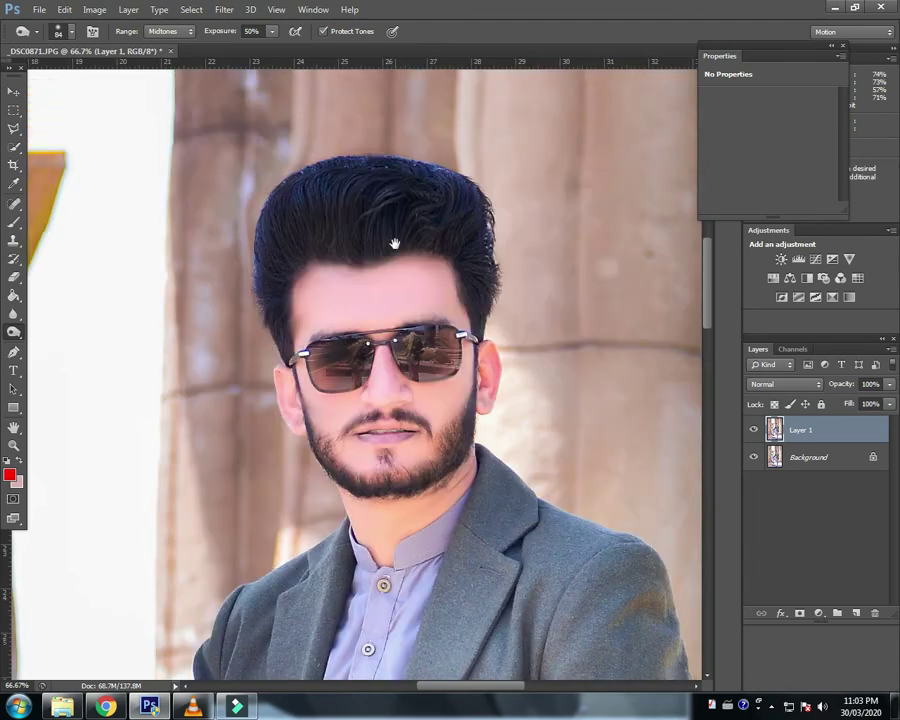
Paint red over the lips on a new Soft Light Layer 2 with a 39 px brush
left_click(857, 614)
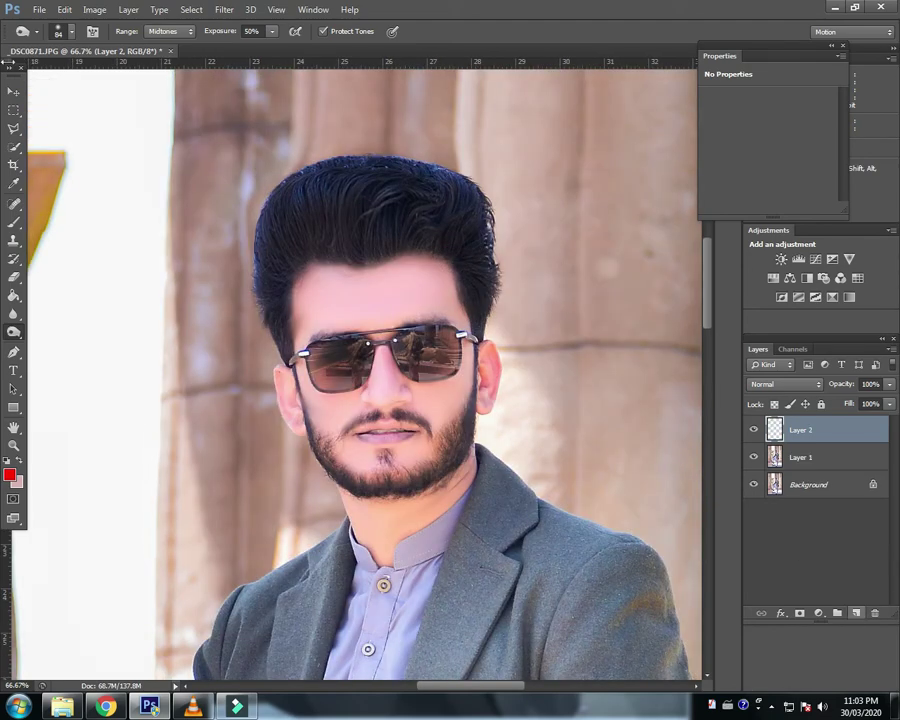
left_click(15, 224)
key("ctrl+plus")
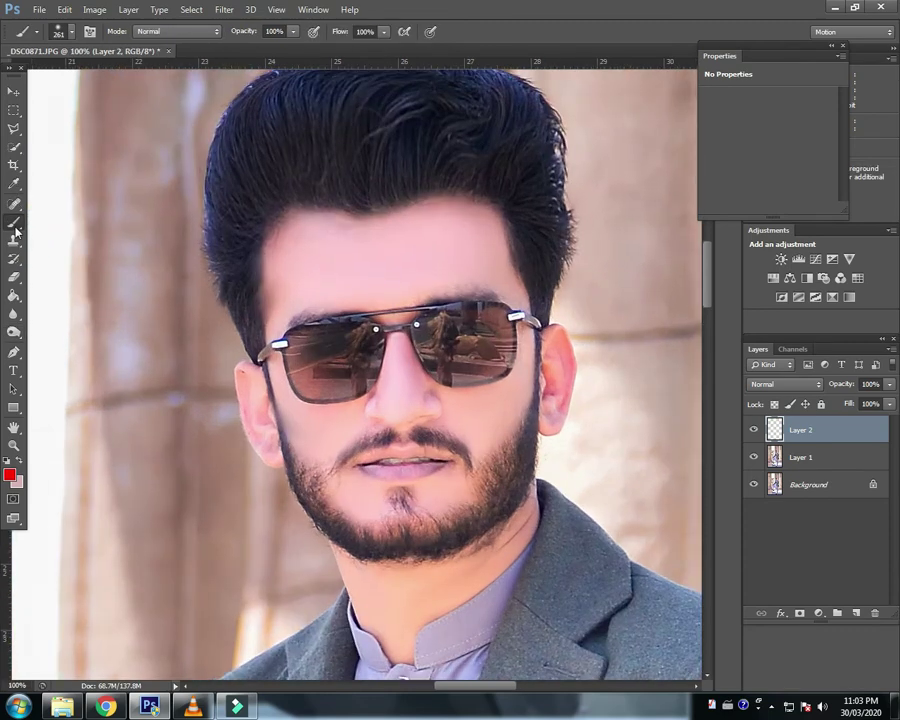
key("ctrl+plus")
left_click_drag(420, 484, 355, 384)
mouse_move(382, 472)
left_mouse_down()
mouse_move(357, 476)
mouse_move(444, 470)
mouse_move(466, 450)
mouse_move(432, 433)
mouse_move(320, 442)
mouse_move(421, 425)
mouse_move(478, 440)
left_mouse_up()
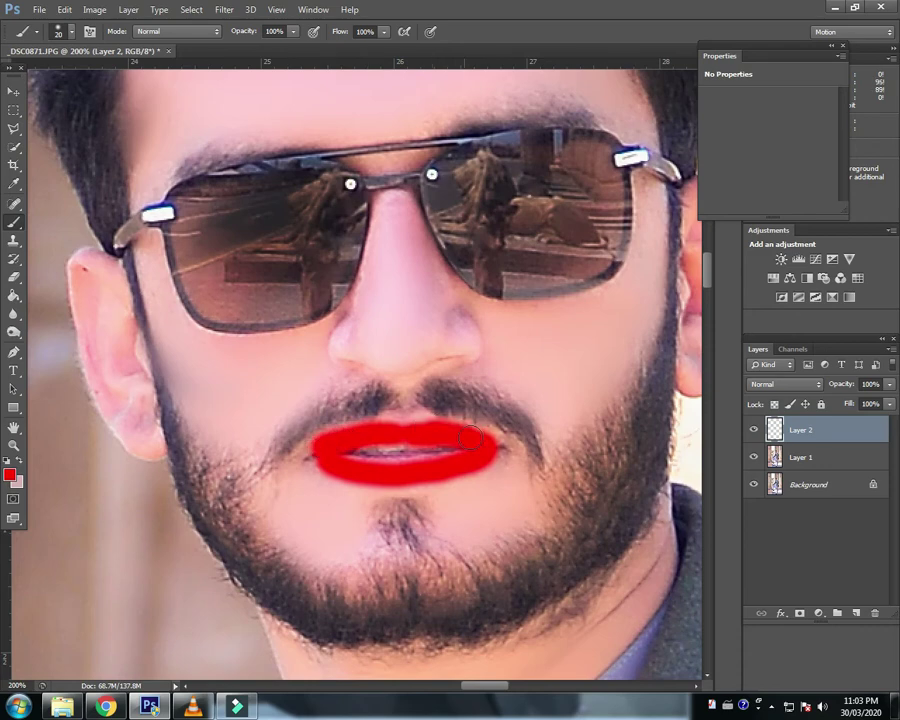
left_click(782, 385)
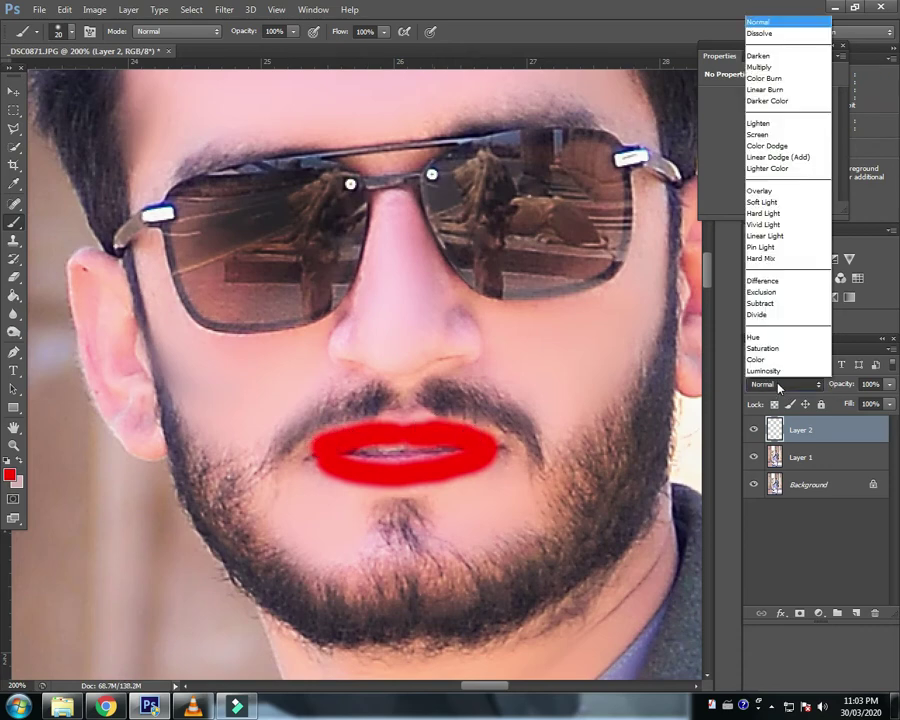
left_click(774, 208)
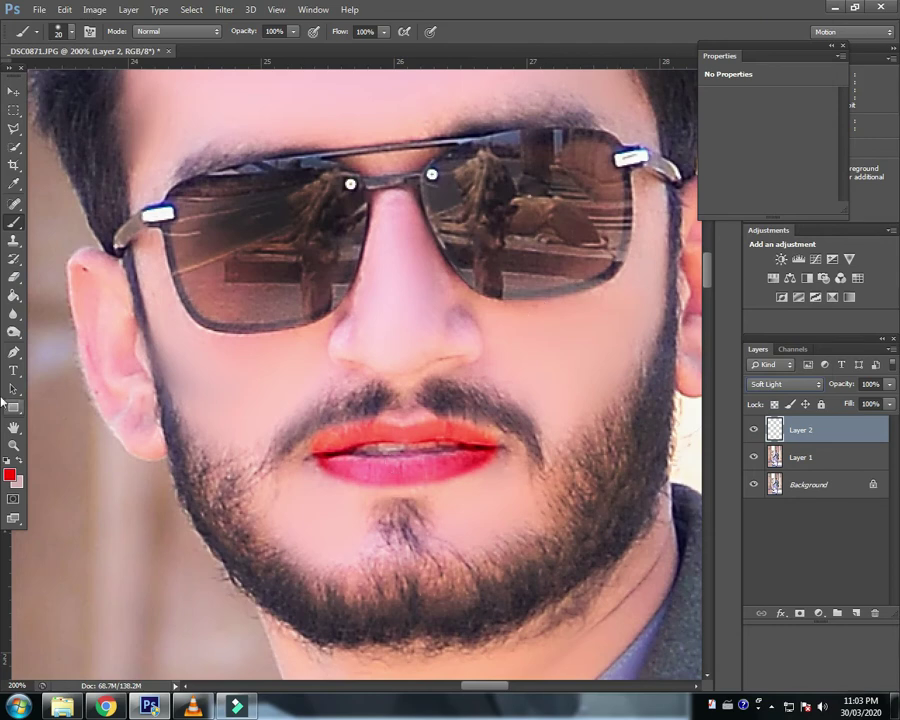
Erase stray lip colour and lower Layer 2's Fill and Opacity to 54%
left_click(14, 277)
left_click_drag(351, 372, 322, 372)
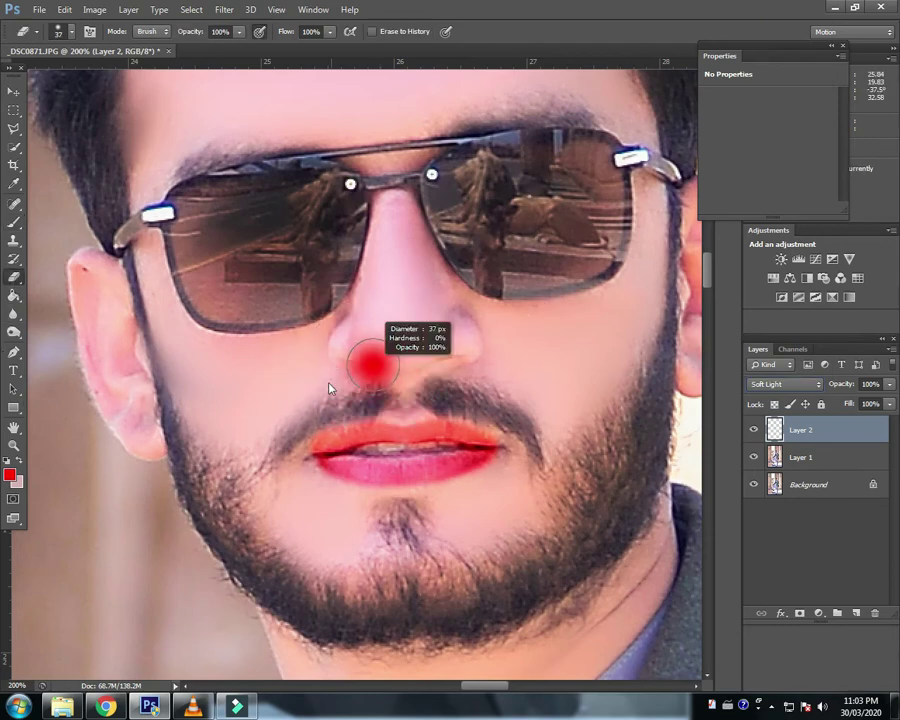
left_click(890, 404)
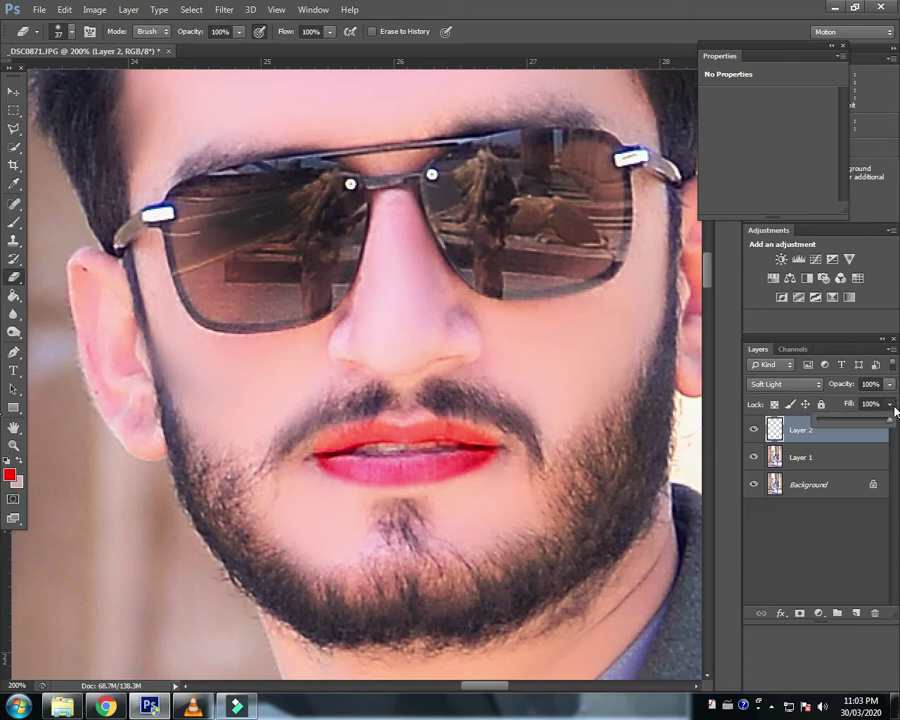
left_click_drag(851, 428, 847, 428)
left_click_drag(891, 383, 868, 402)
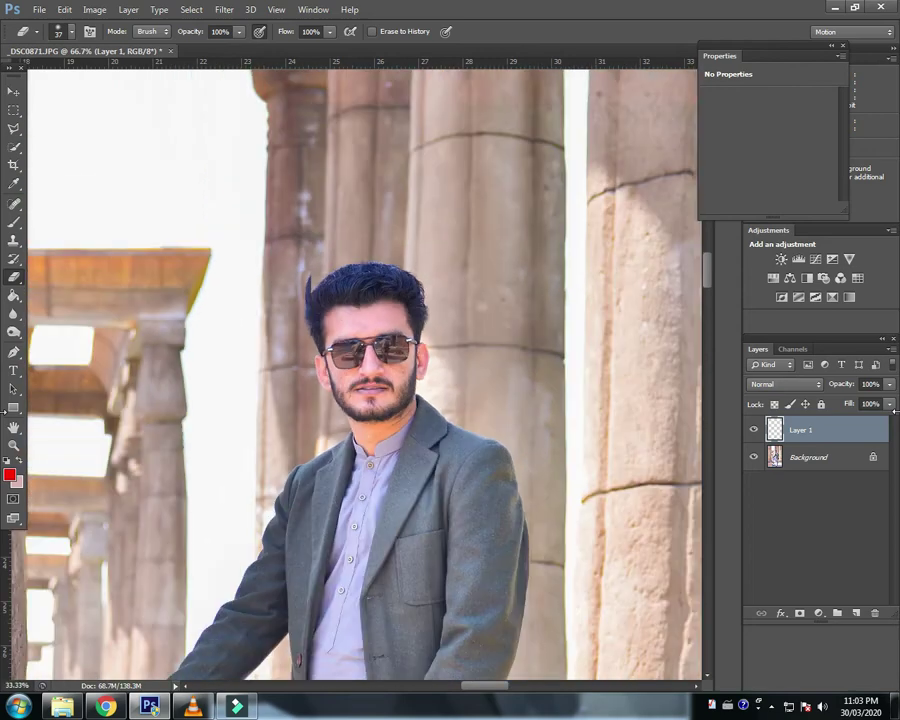
Pull the RGB curve down from input 138 to output 105 in Curves
key("ctrl+minus")
key("ctrl+minus")
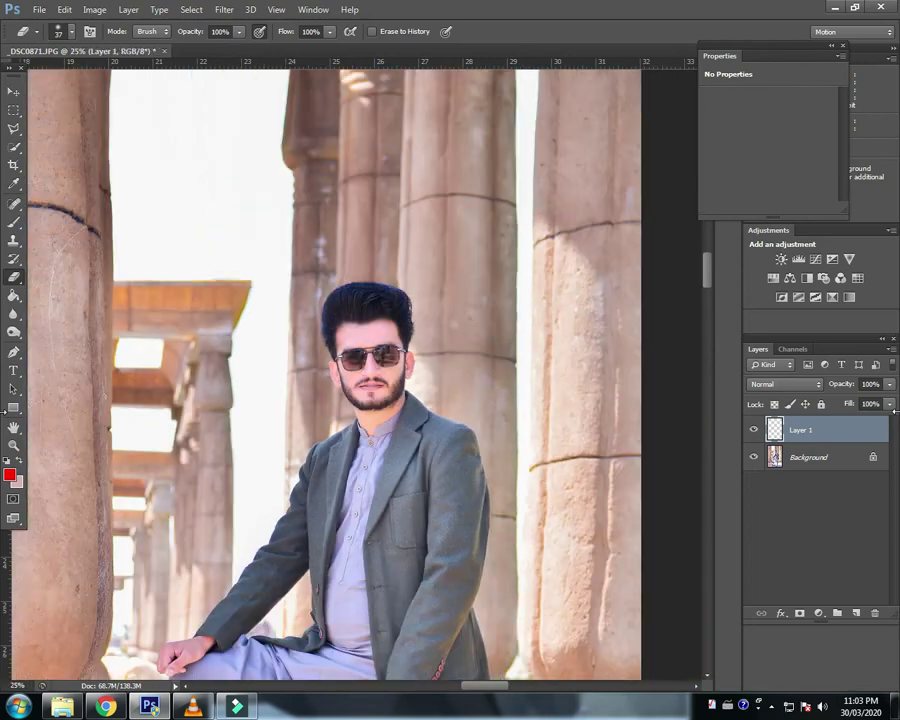
key("ctrl+minus")
key("ctrl+minus")
key("ctrl+minus")
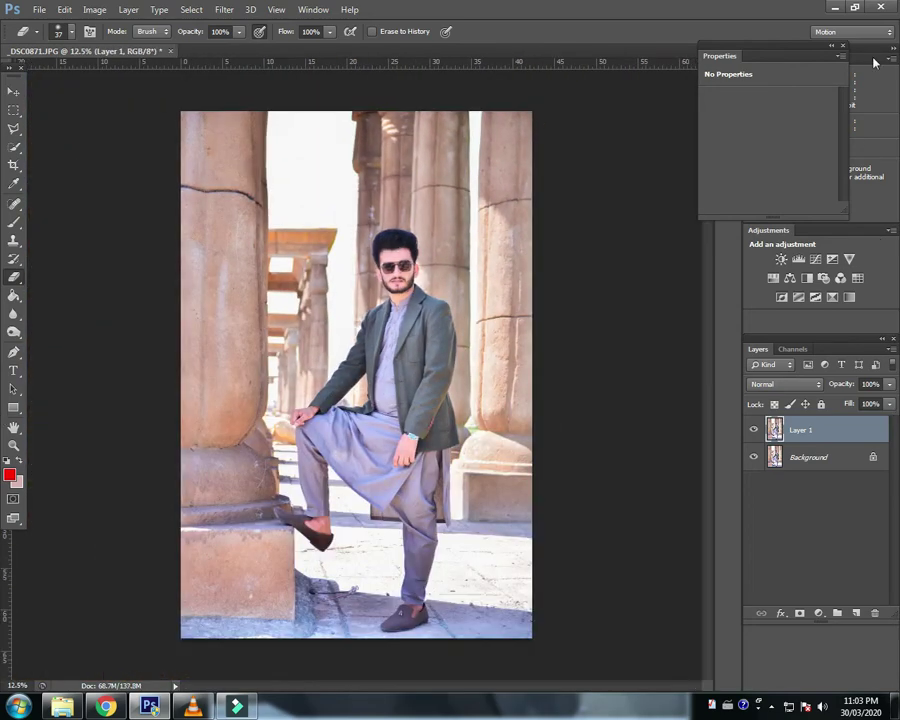
key("ctrl+m")
left_click_drag(736, 232, 750, 237)
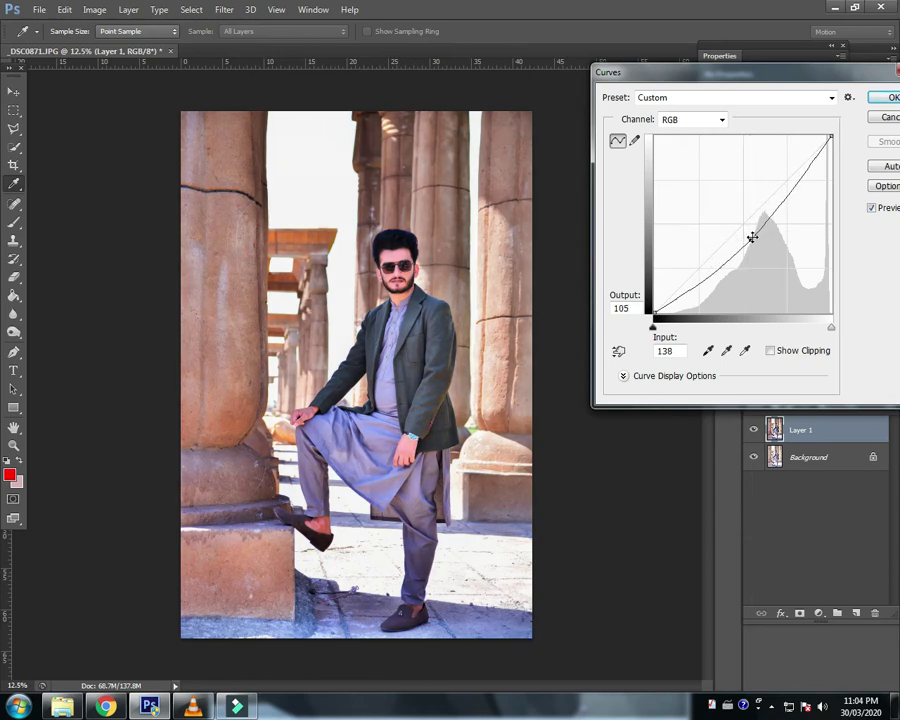
key("Return")
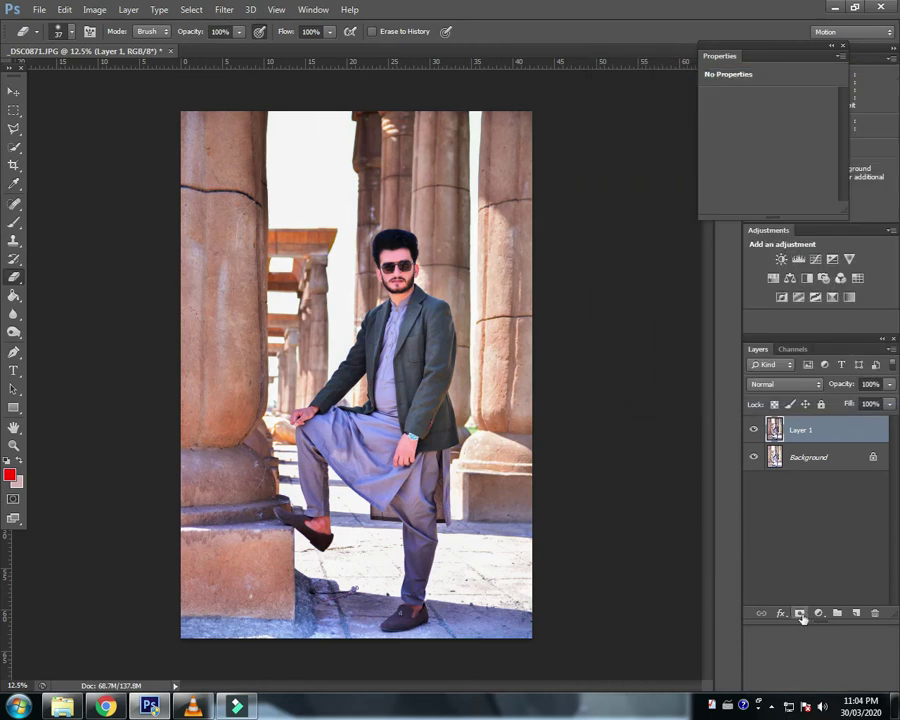
Undo the layer mask, then duplicate Layer 1 and darken its midtones with Curves
left_click(801, 614)
key("ctrl+z")
left_click(799, 617)
key("ctrl+z")
key("ctrl+alt+z")
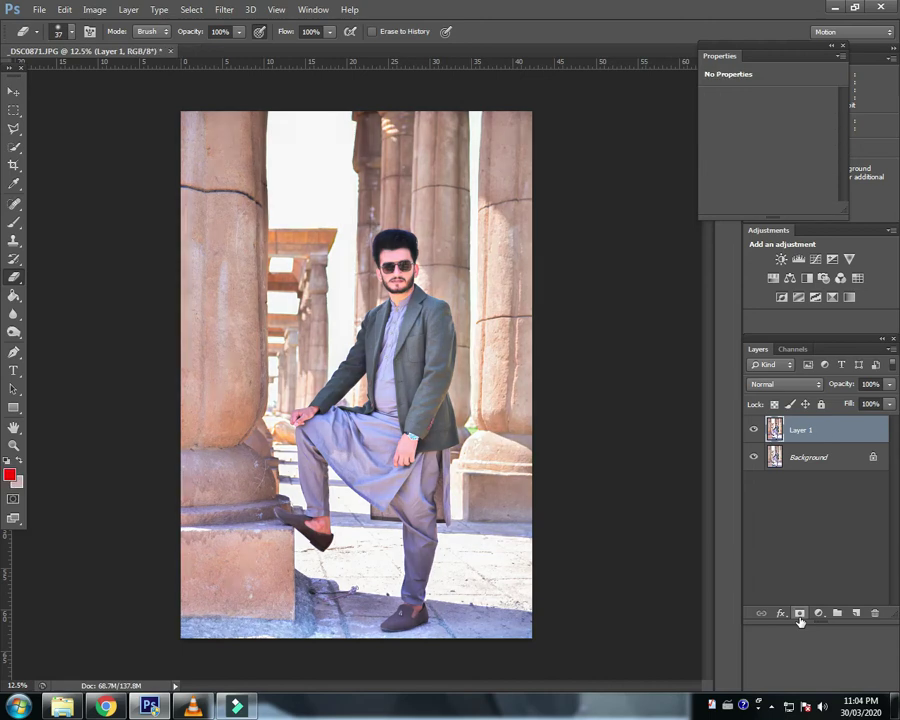
key("ctrl+j")
key("ctrl+m")
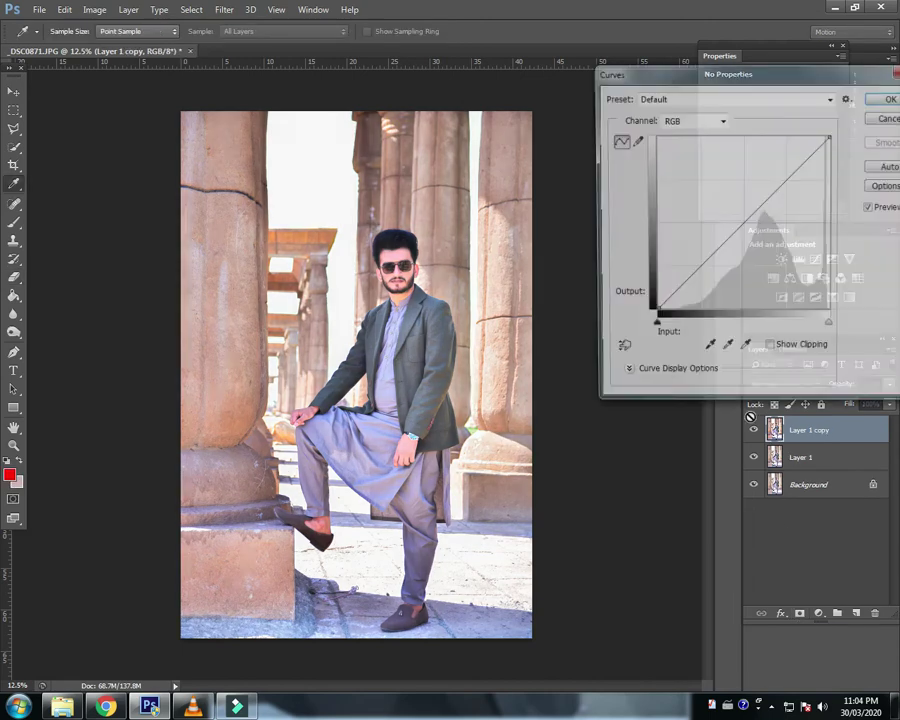
left_click_drag(740, 256, 737, 243)
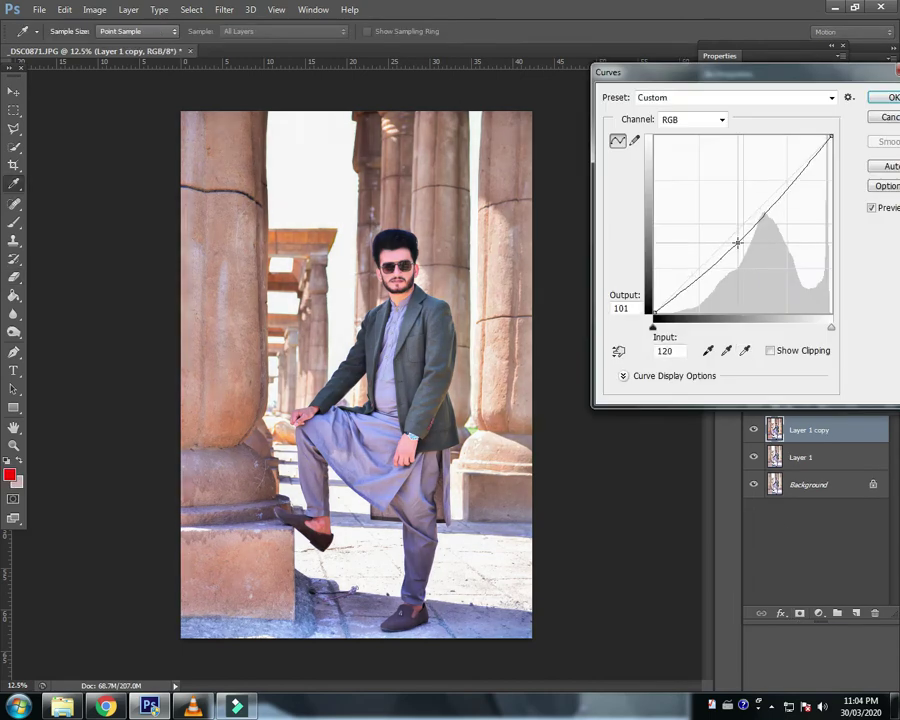
key("Return")
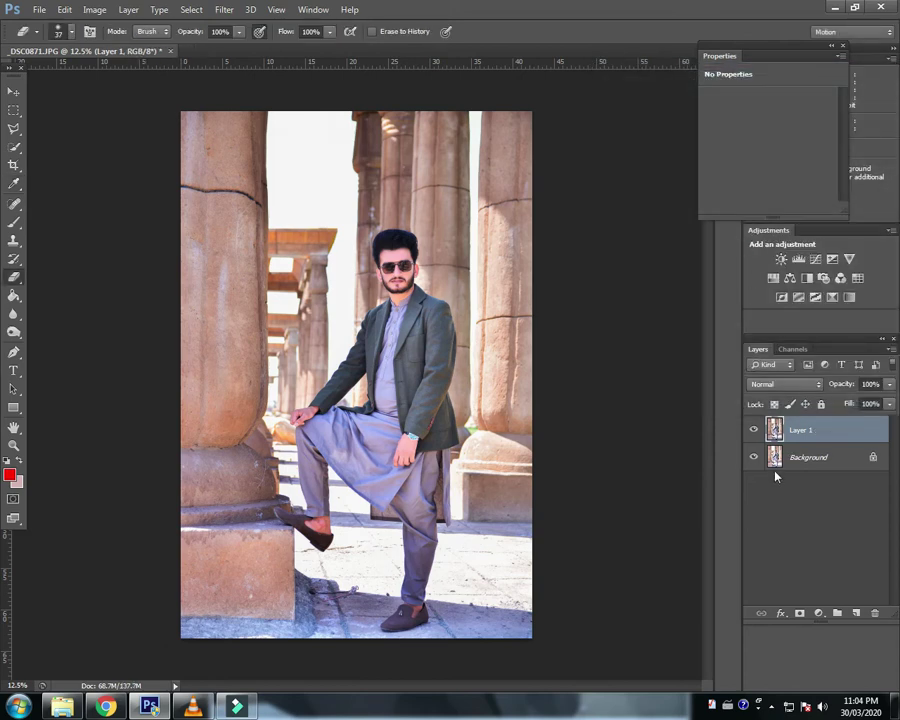
Duplicate Layer 1 again and raise Hue/Saturation saturation to +48
key("ctrl+j")
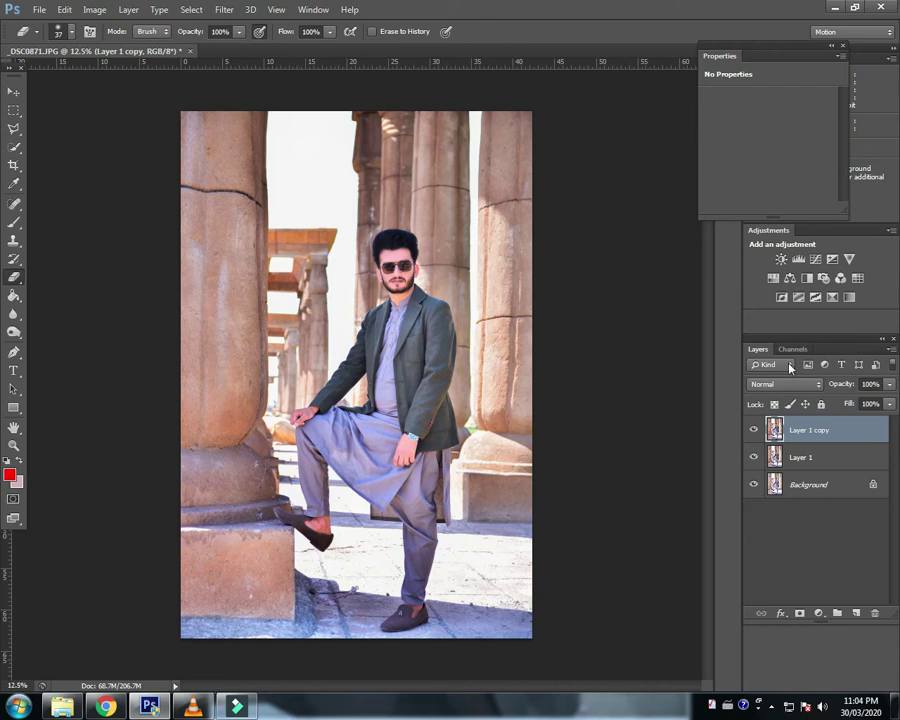
key("ctrl+u")
left_click_drag(724, 334, 748, 338)
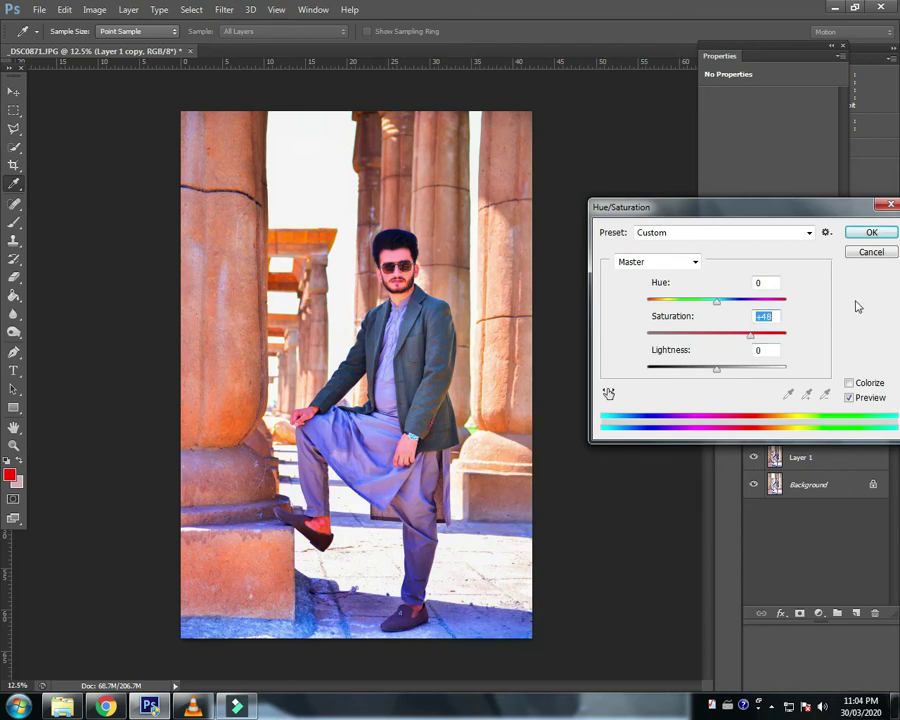
key("Return")
Confirm the saturation boost, add a white mask to Layer 1 copy, and enlarge the brush to about 429 px
key("e")
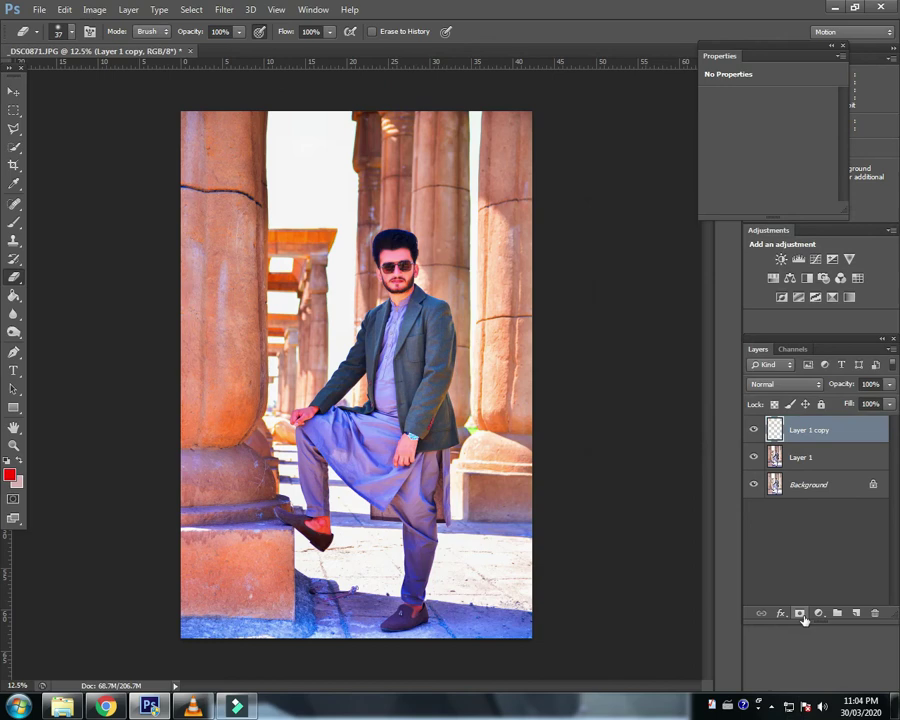
left_click(800, 613)
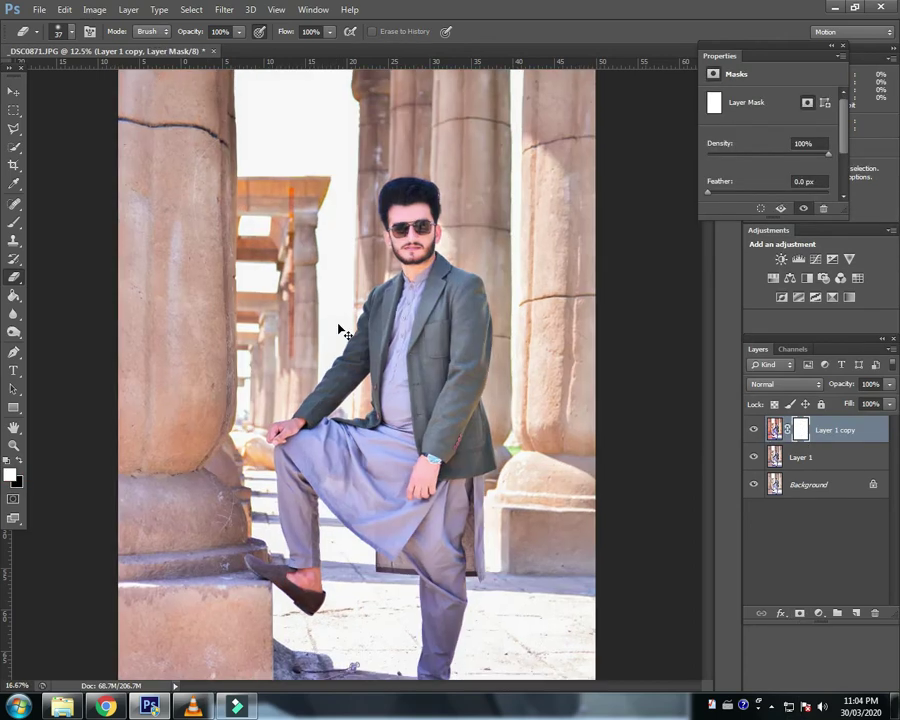
key("ctrl+plus")
left_click_drag(352, 442, 344, 204)
left_click_drag(421, 603, 462, 603)
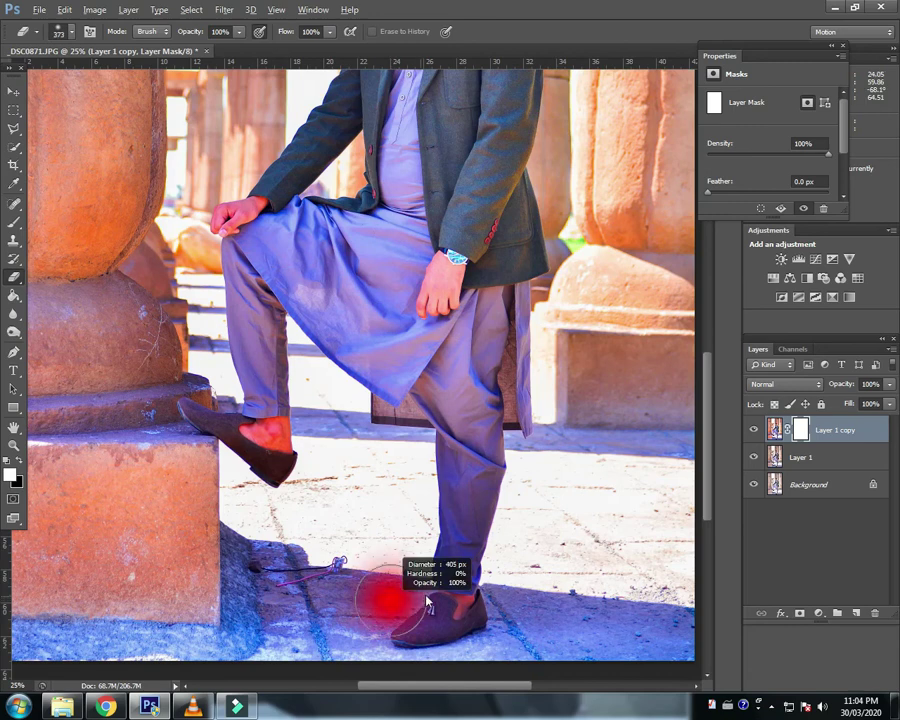
Paint black over the pant legs, kurta and raised foot to restore natural grey tones
left_click_drag(458, 527, 510, 330)
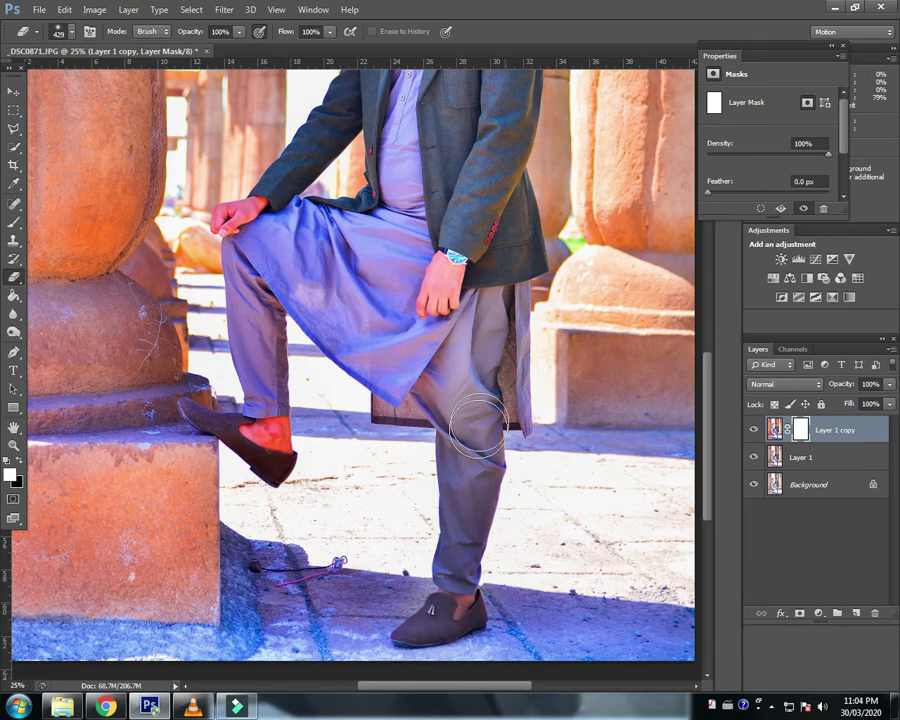
mouse_move(510, 330)
left_mouse_down()
mouse_move(441, 314)
mouse_move(261, 418)
left_mouse_up()
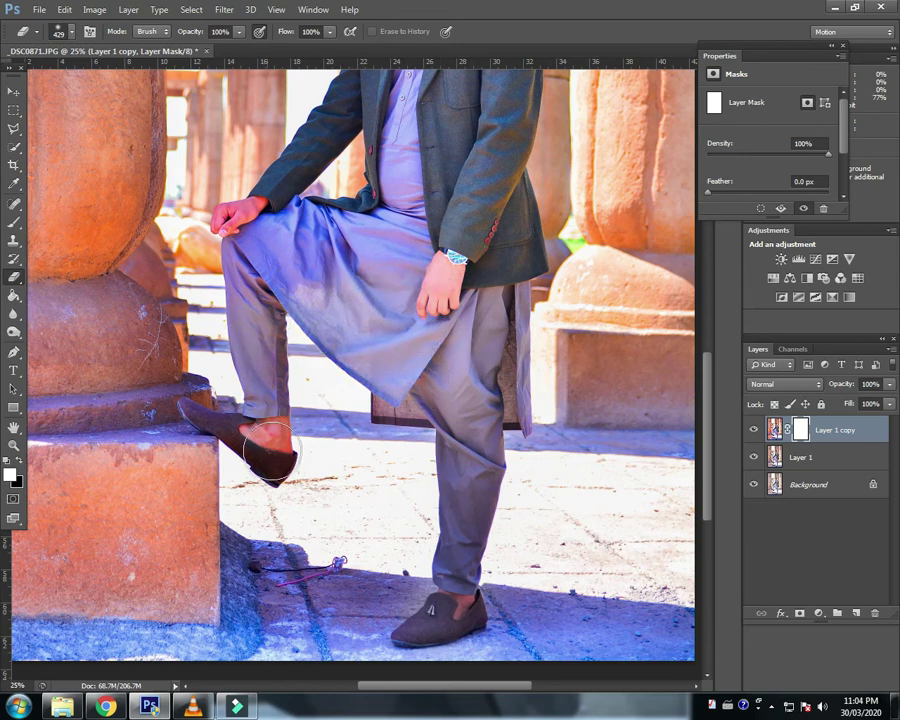
mouse_move(261, 418)
left_mouse_down()
mouse_move(261, 277)
mouse_move(305, 185)
left_mouse_up()
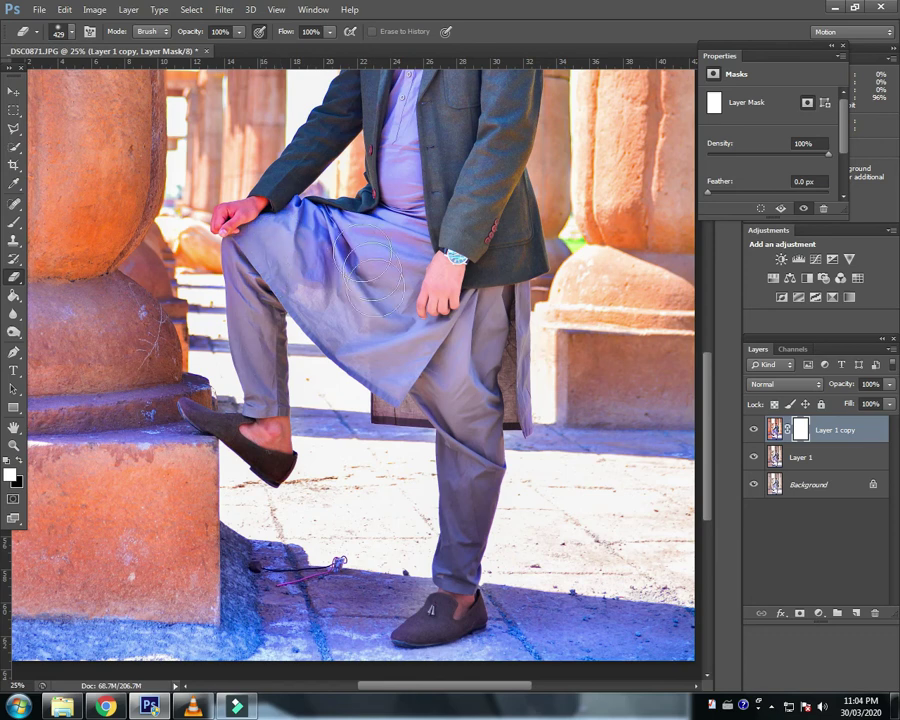
left_click_drag(395, 372, 368, 532)
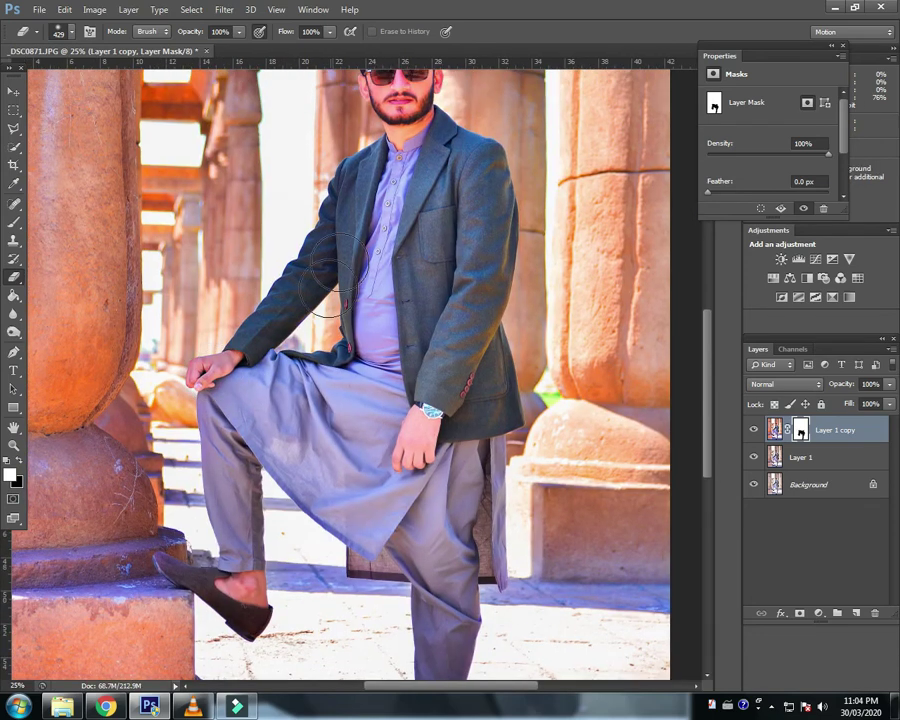
left_click_drag(331, 321, 430, 218)
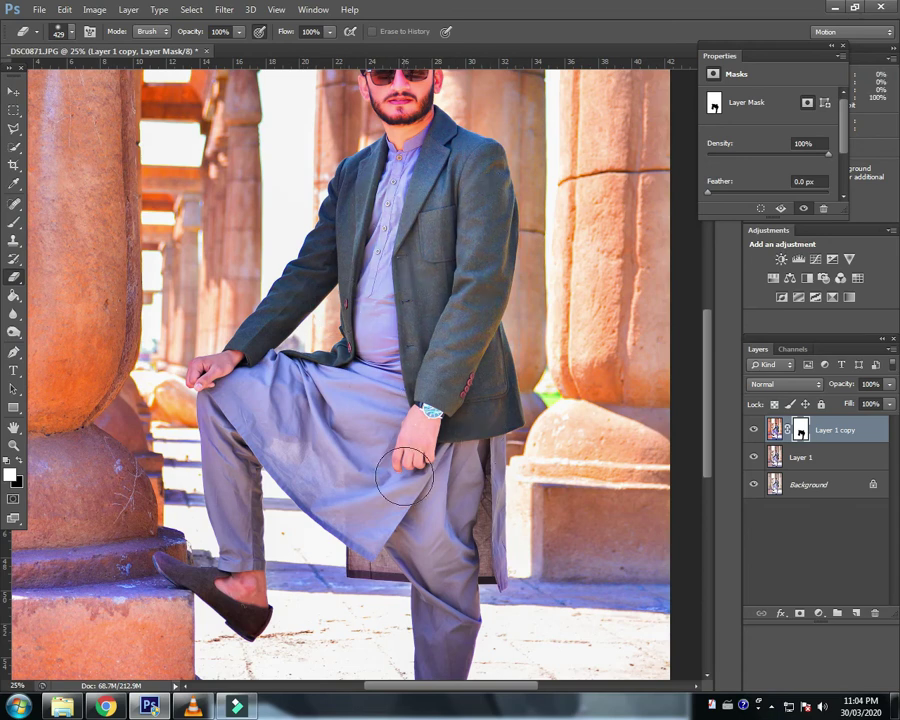
scroll(390, 426, "up", 5)
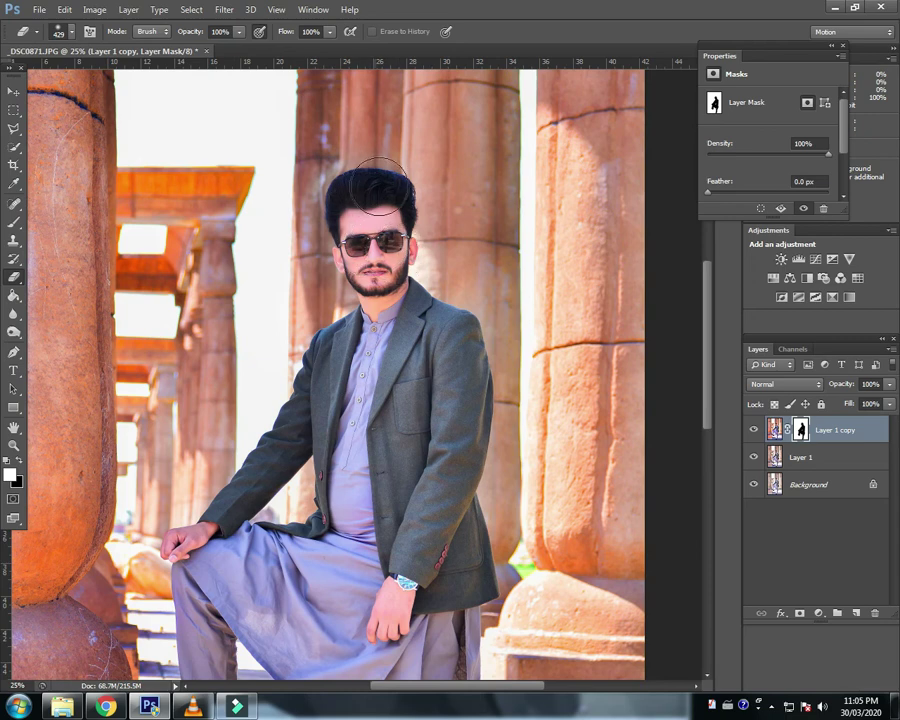
key("ctrl+minus")
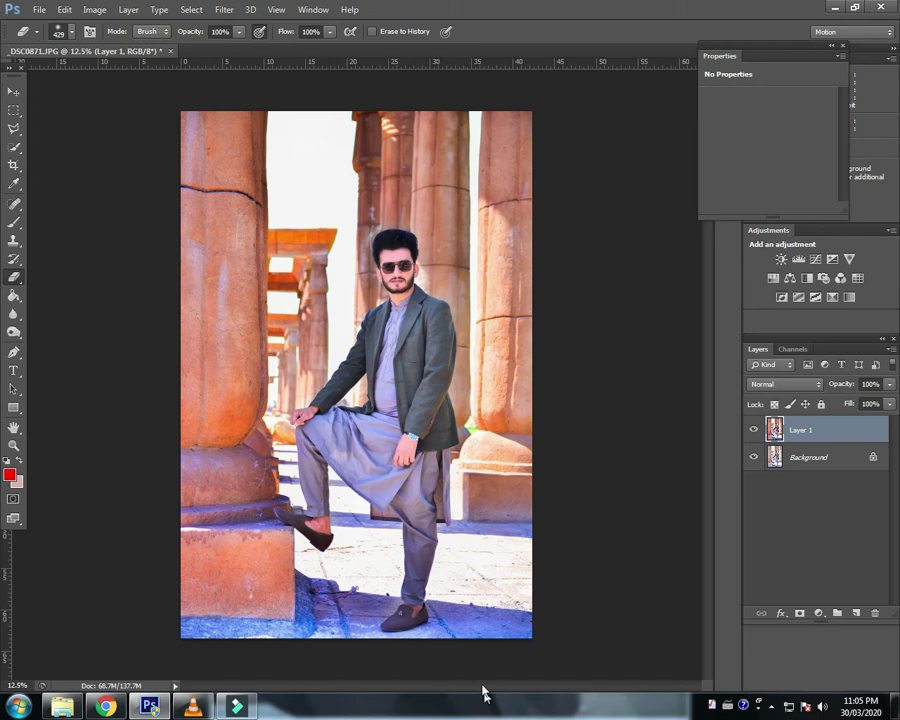
Open the sunlight flare image from the G: drive's a\png text folder
key("ctrl+o")
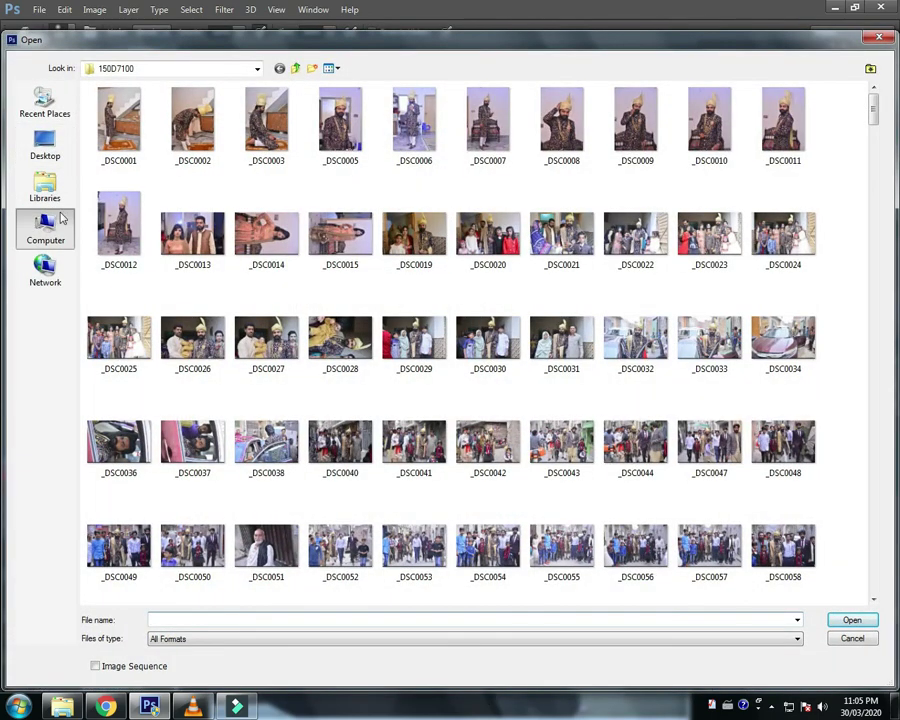
left_click(58, 230)
double_click(655, 138)
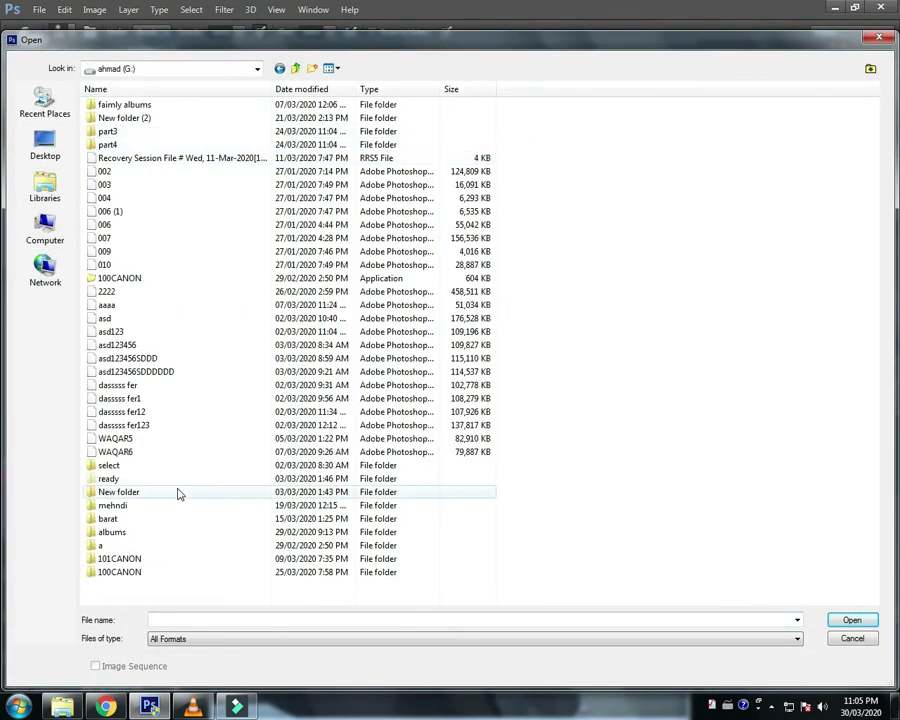
double_click(128, 545)
double_click(130, 170)
double_click(422, 424)
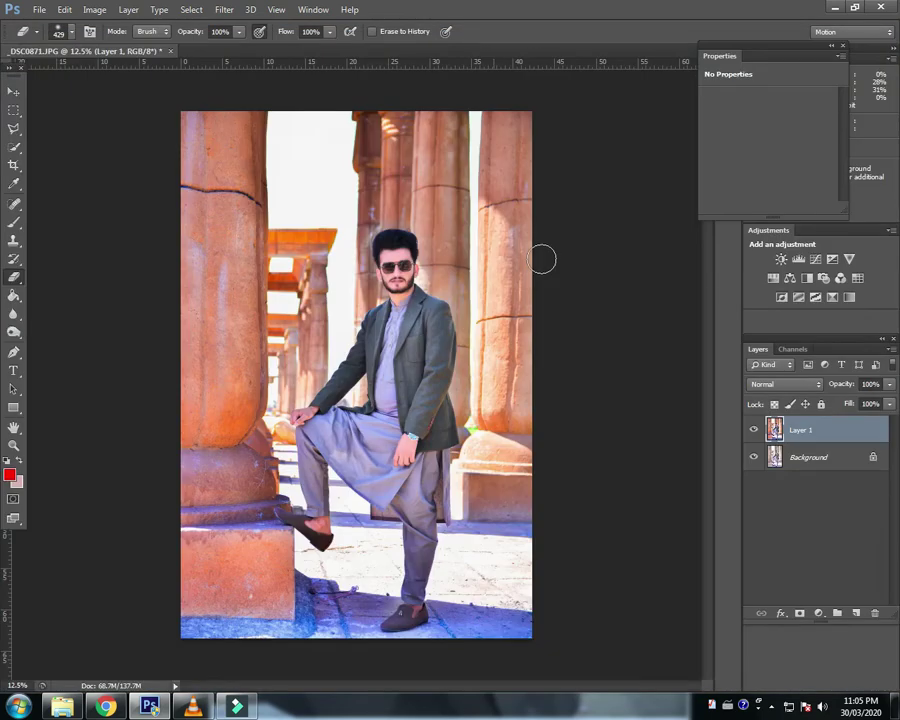
key("Return")
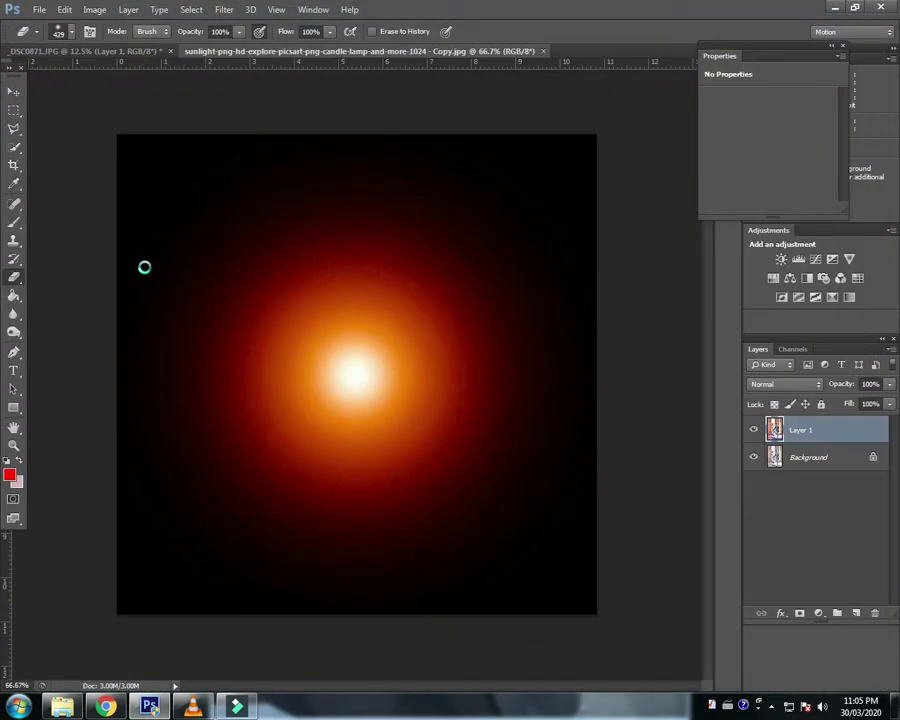
Copy the whole glow image, close it without saving, and paste it into the portrait as Layer 2
key("ctrl+a")
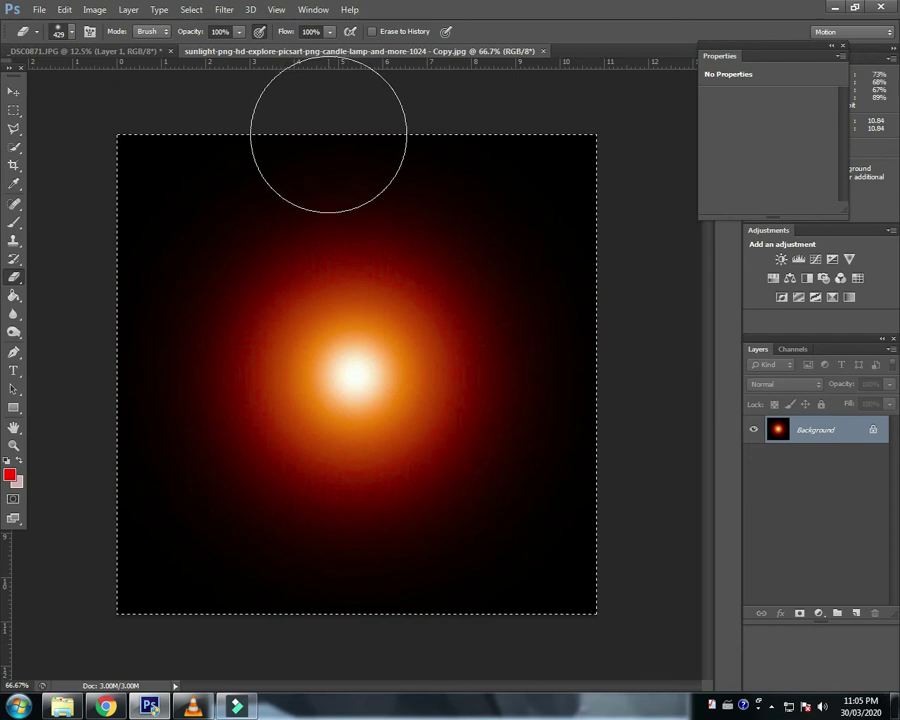
key("f")
key("f")
key("f")
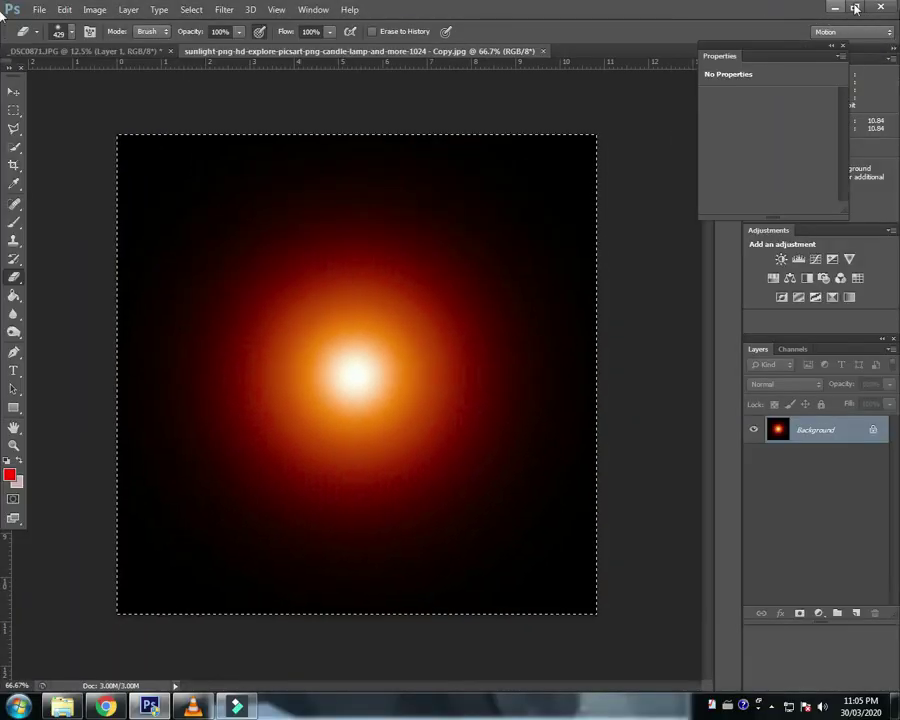
left_click(855, 8)
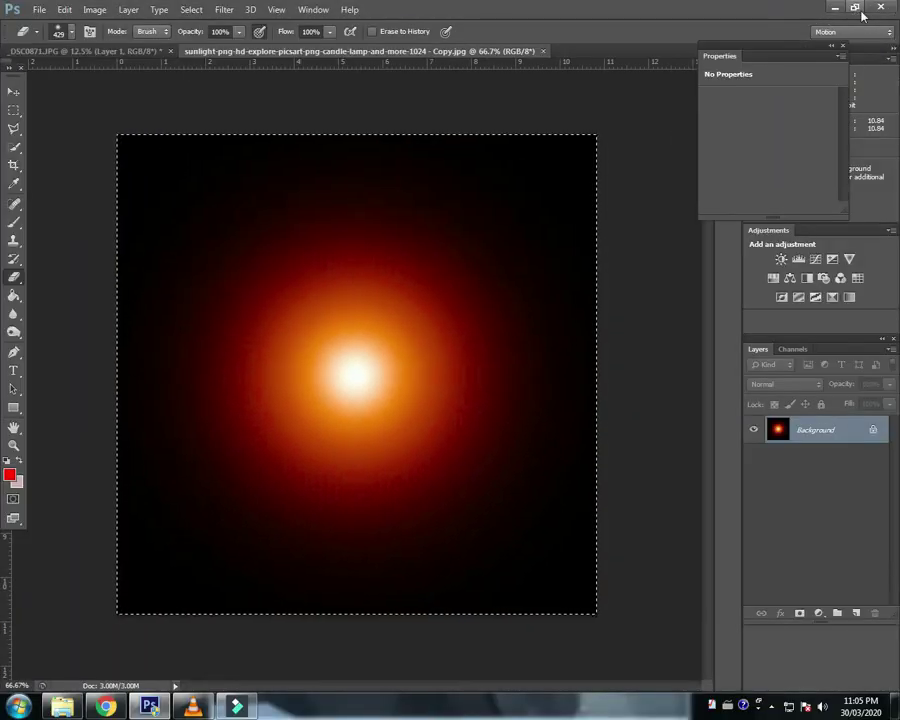
left_click(853, 8)
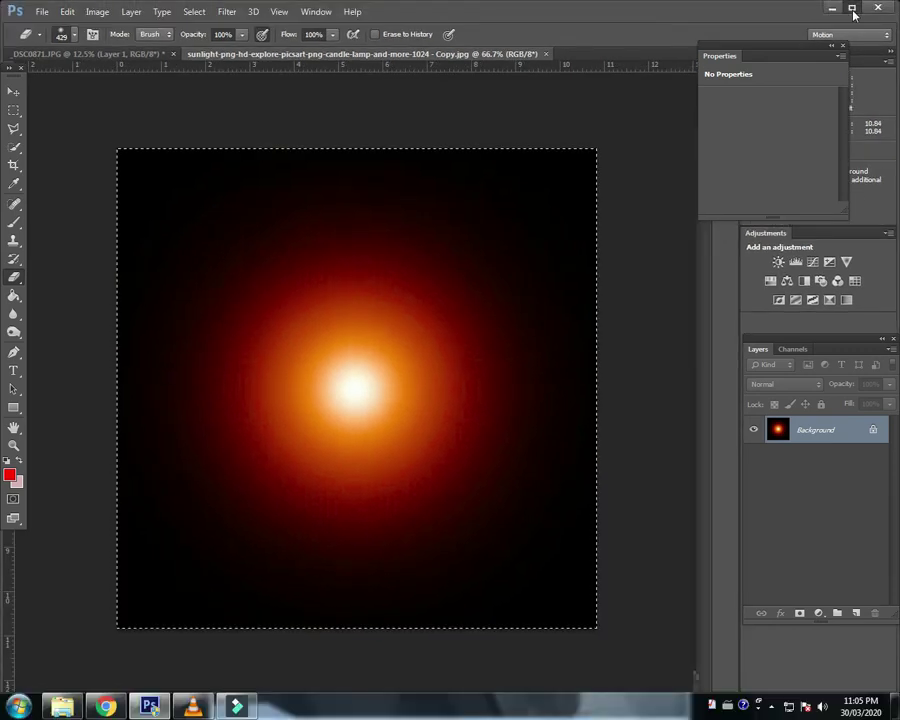
left_click(853, 8)
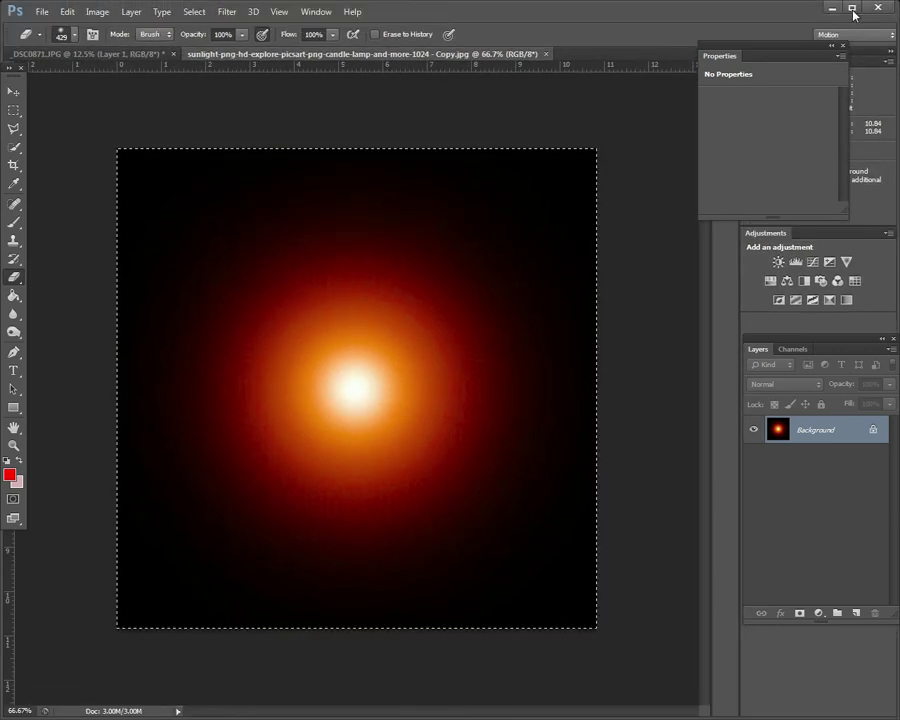
left_click(851, 8)
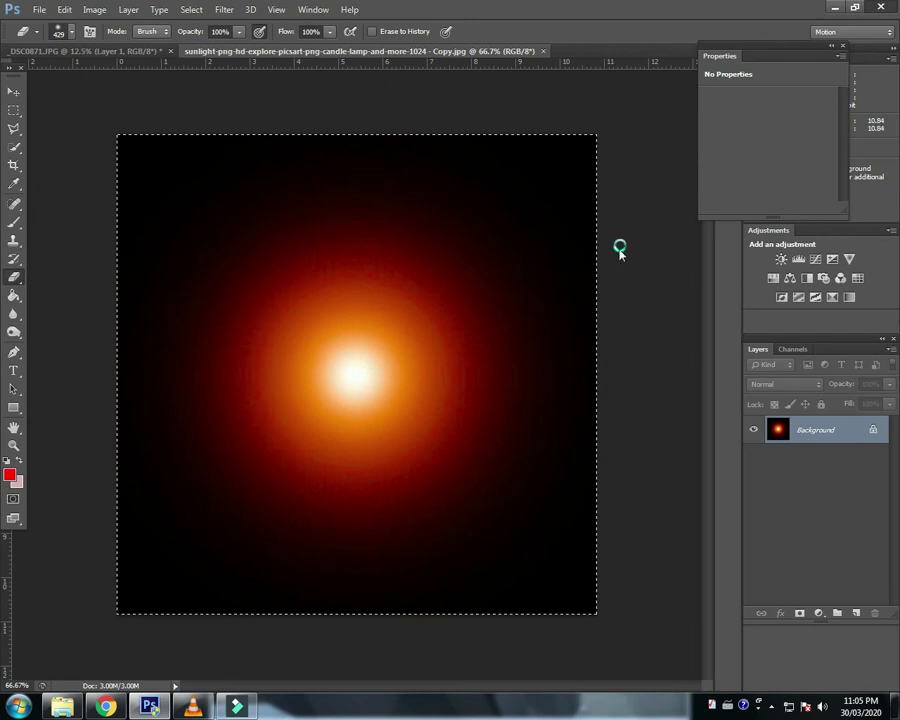
key("ctrl+d")
key("ctrl+q")
left_click(460, 267)
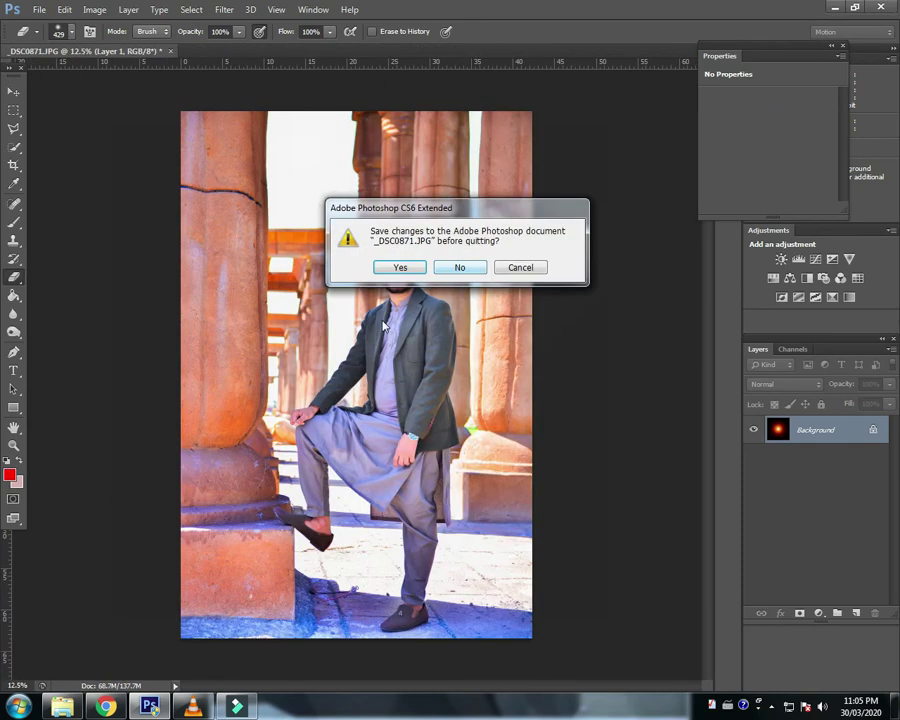
left_click(507, 268)
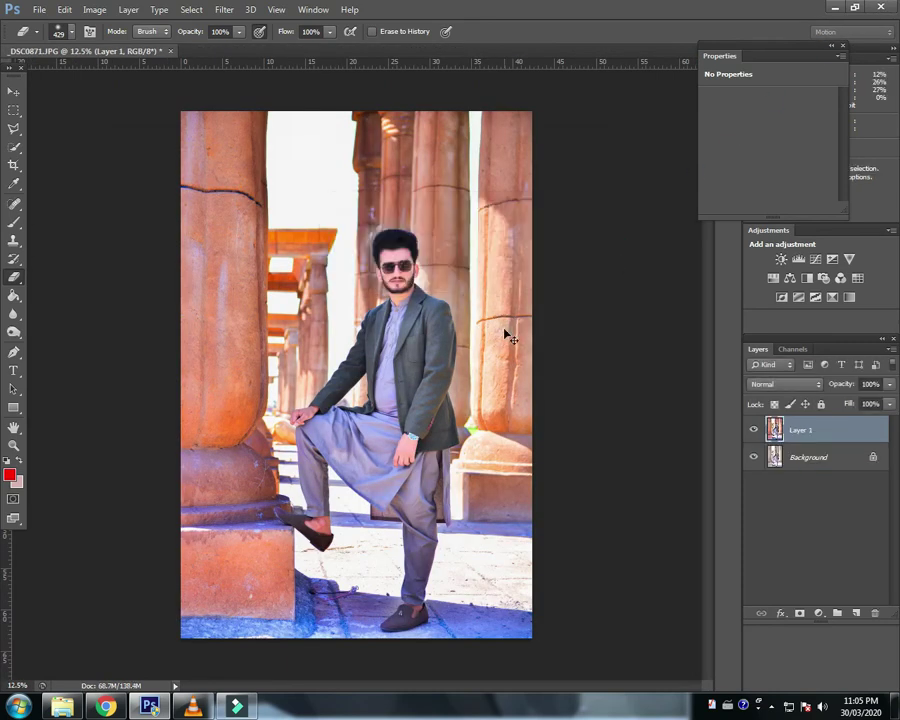
key("ctrl+v")
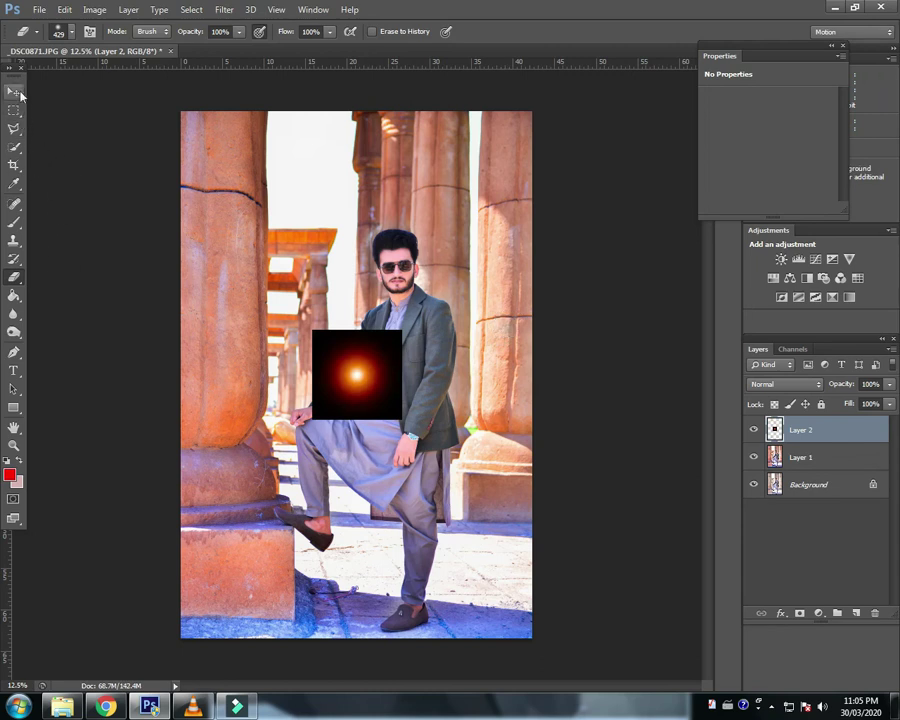
Set Layer 2's blend mode to Screen and move the glow onto the left pillar
left_click(19, 92)
left_click(806, 383)
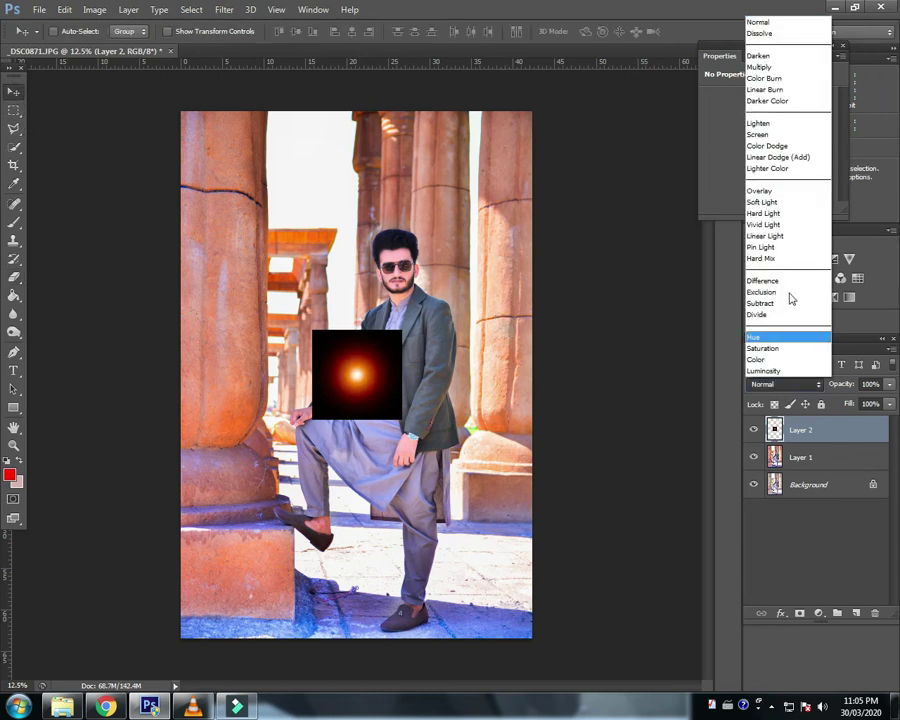
left_click(770, 133)
left_click_drag(380, 354, 244, 319)
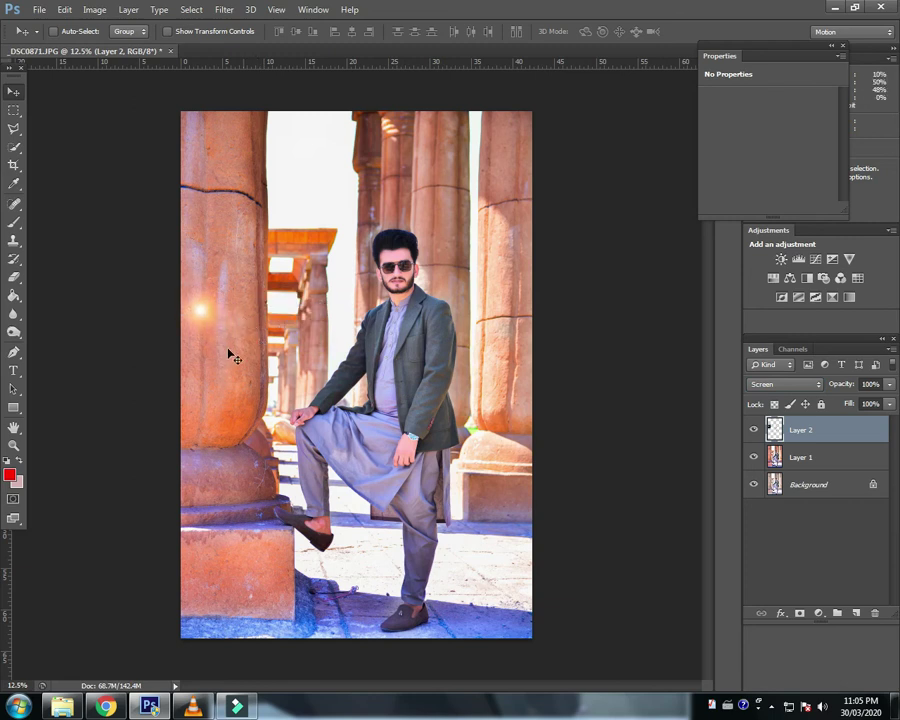
Scale the glow to about 326% and place it over the top gap between the pillars
key("ctrl+t")
left_click_drag(246, 354, 340, 530)
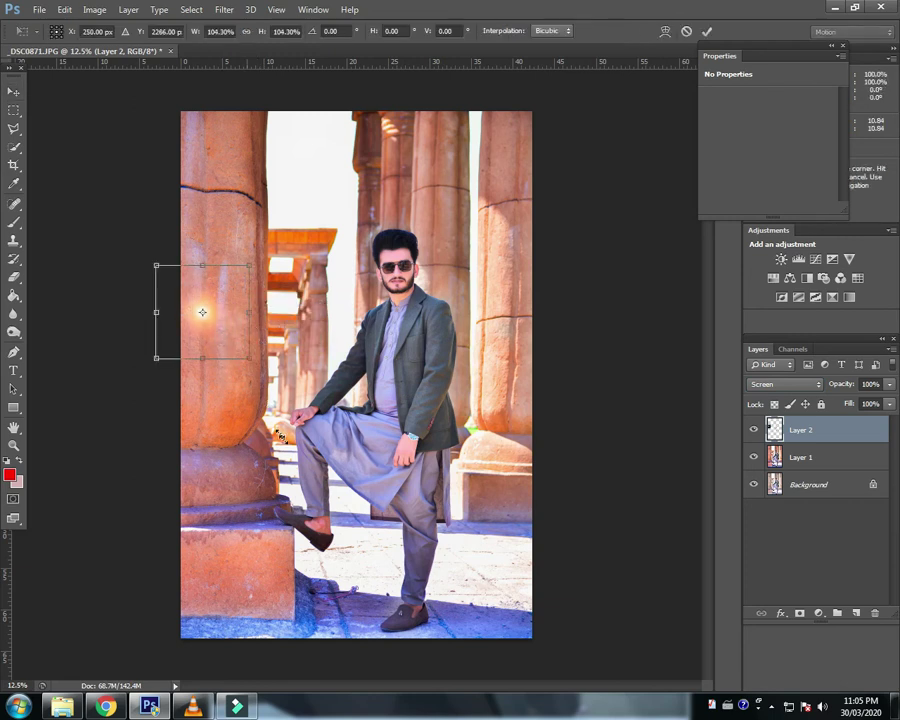
mouse_move(343, 481)
left_mouse_down()
mouse_move(301, 342)
mouse_move(344, 301)
mouse_move(249, 309)
mouse_move(239, 229)
mouse_move(302, 265)
mouse_move(345, 272)
left_mouse_up()
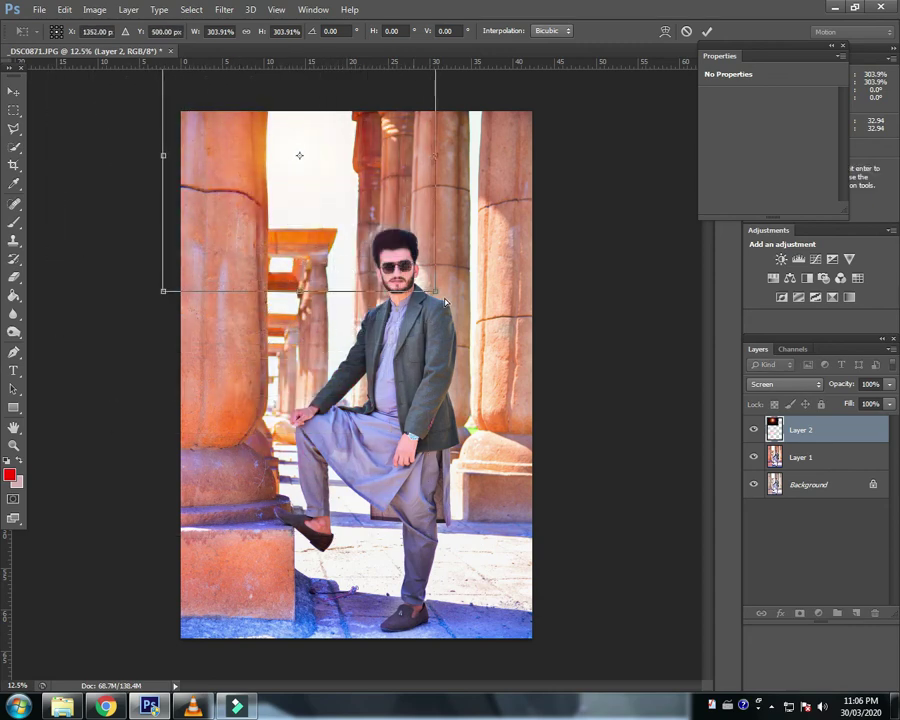
left_click_drag(437, 291, 456, 296)
left_click_drag(414, 233, 420, 240)
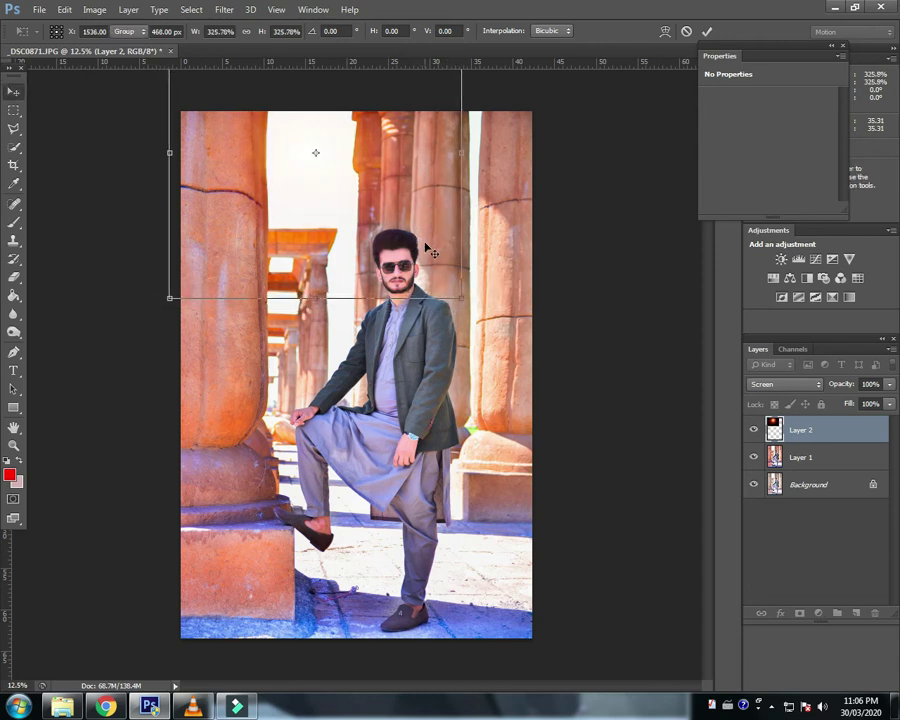
key("Return")
key("ctrl+u")
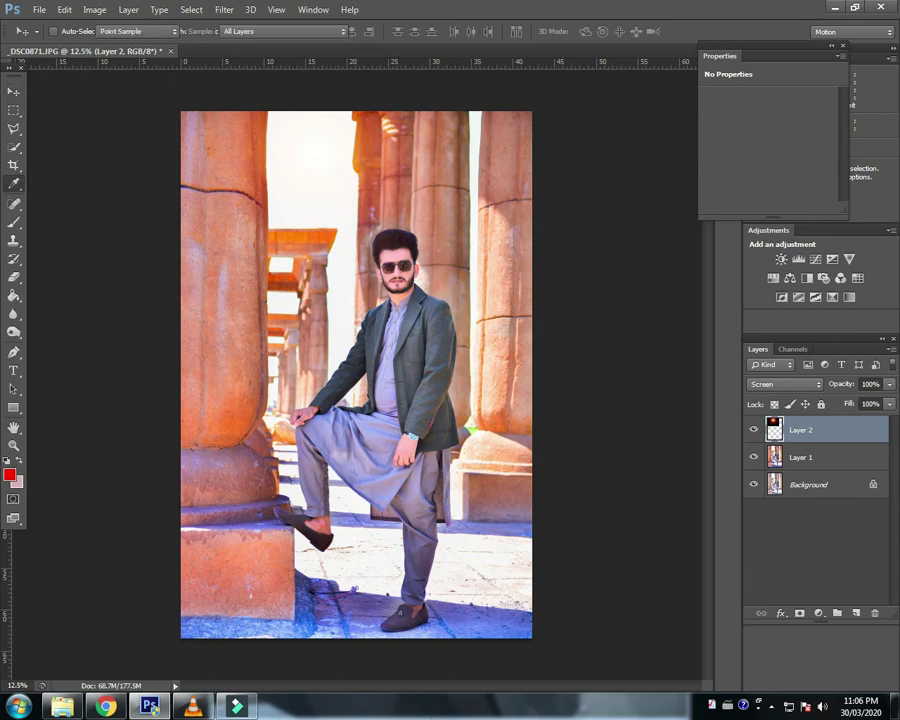
Shift the glow's hue, then add a duplicate glow enlarged to about 135% over the right pillars
mouse_move(716, 300)
left_mouse_down()
mouse_move(665, 300)
mouse_move(737, 297)
mouse_move(725, 291)
left_mouse_up()
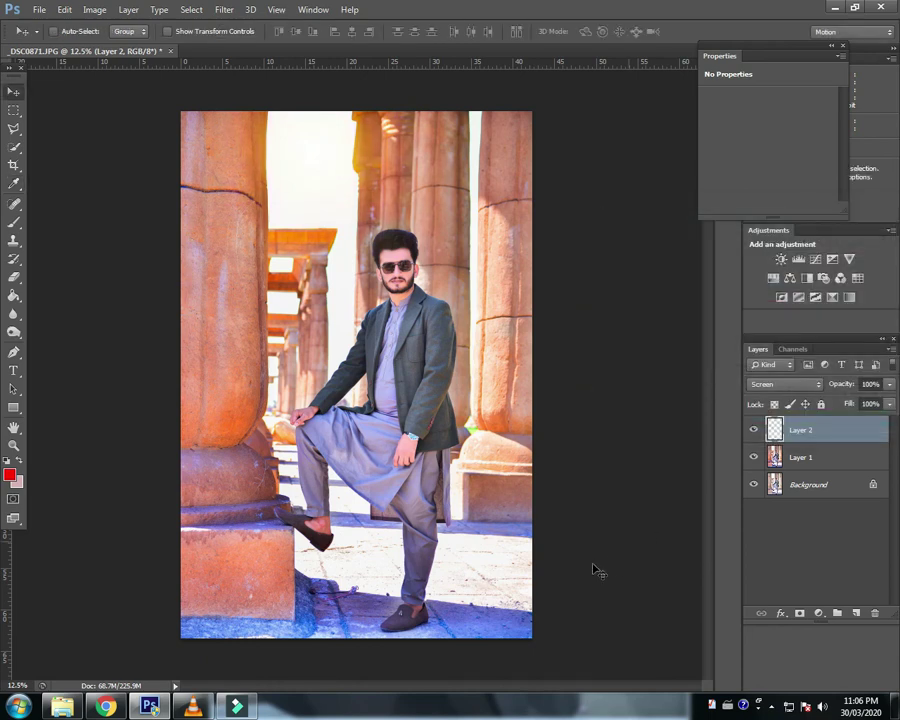
mouse_move(450, 272)
left_mouse_down()
mouse_move(506, 271)
mouse_move(577, 195)
mouse_move(573, 231)
mouse_move(645, 280)
mouse_move(638, 297)
left_mouse_up()
key("ctrl+t")
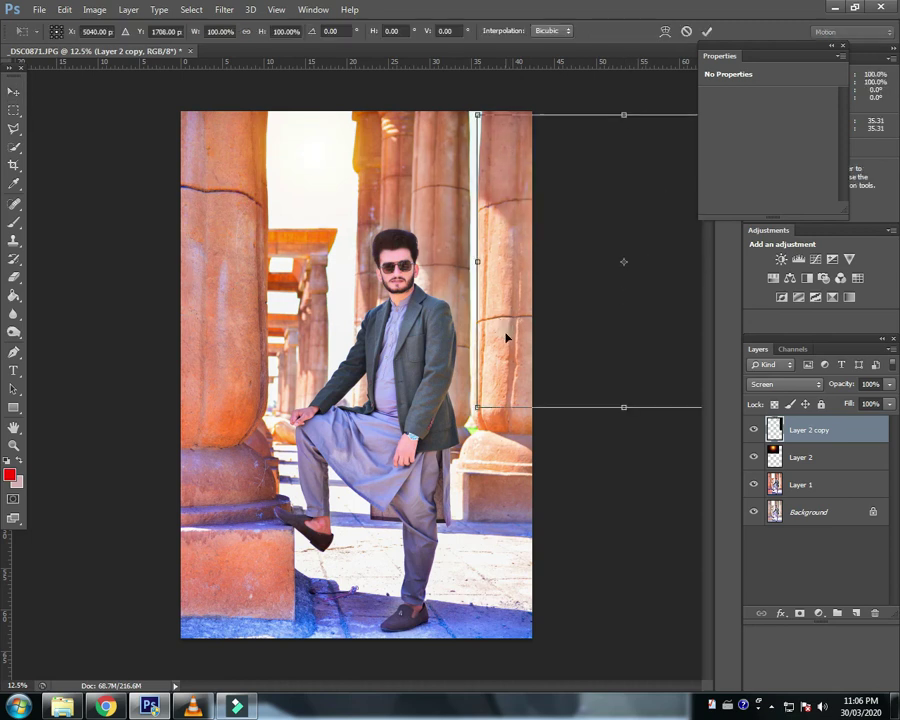
mouse_move(477, 407)
left_mouse_down()
mouse_move(395, 463)
mouse_move(400, 508)
left_mouse_up()
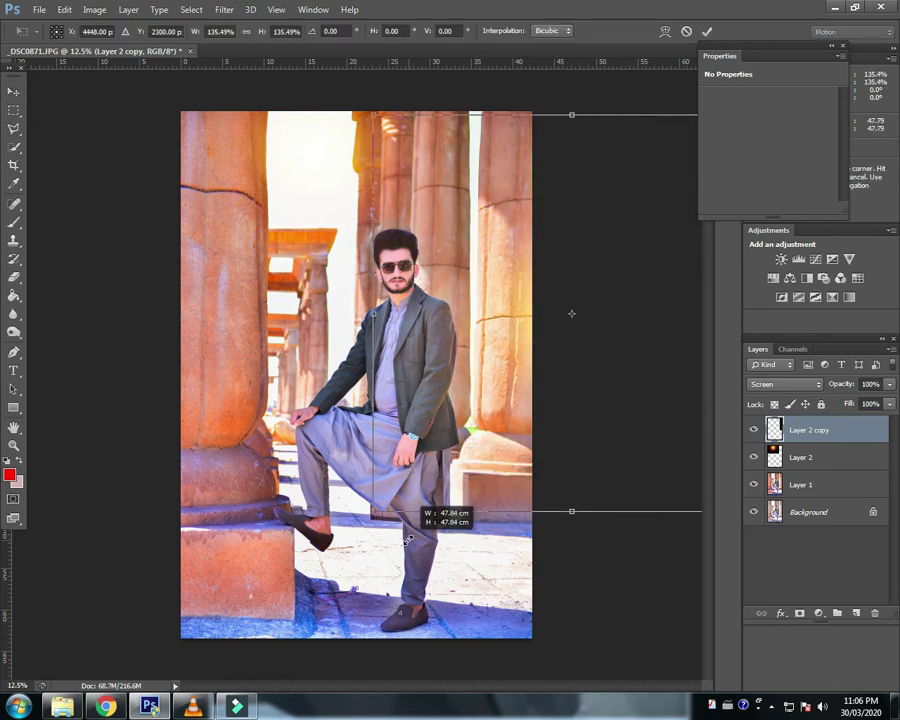
mouse_move(533, 450)
left_mouse_down()
mouse_move(556, 420)
mouse_move(544, 392)
left_mouse_up()
key("Return")
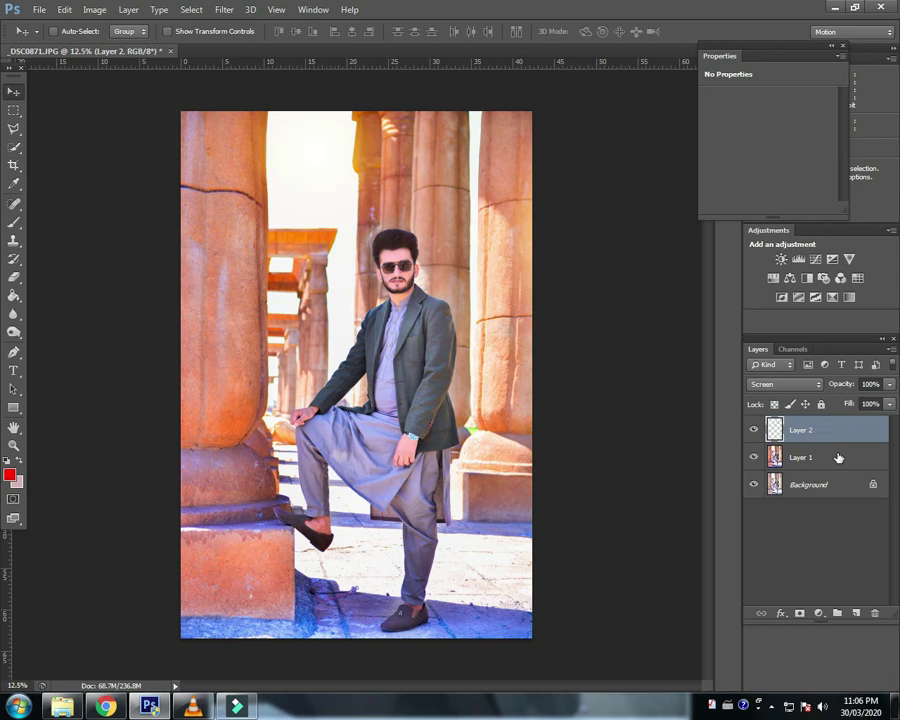
left_click(14, 278)
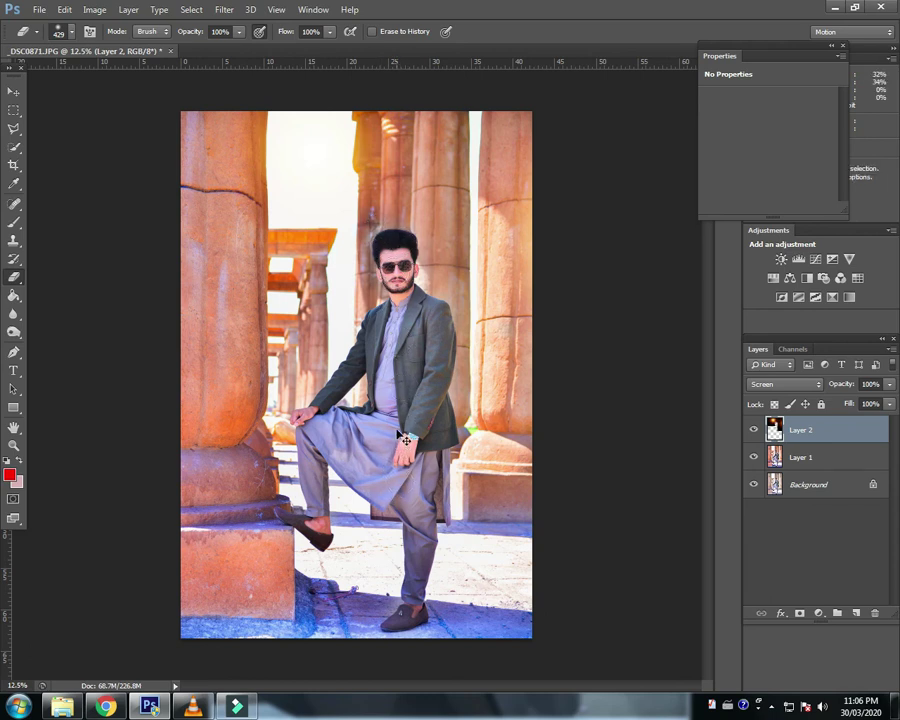
key("ctrl+alt+z")
key("ctrl+shift+z")
left_click(754, 430)
left_click(754, 430)
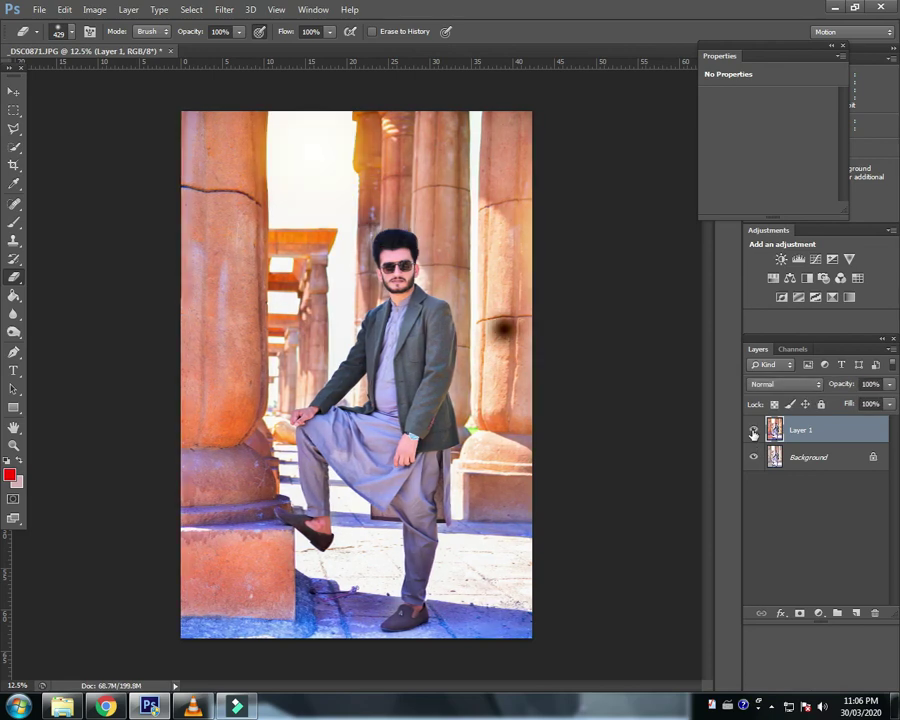
key("ctrl+shift+z")
left_click(754, 430)
left_click(754, 430)
left_click(754, 430)
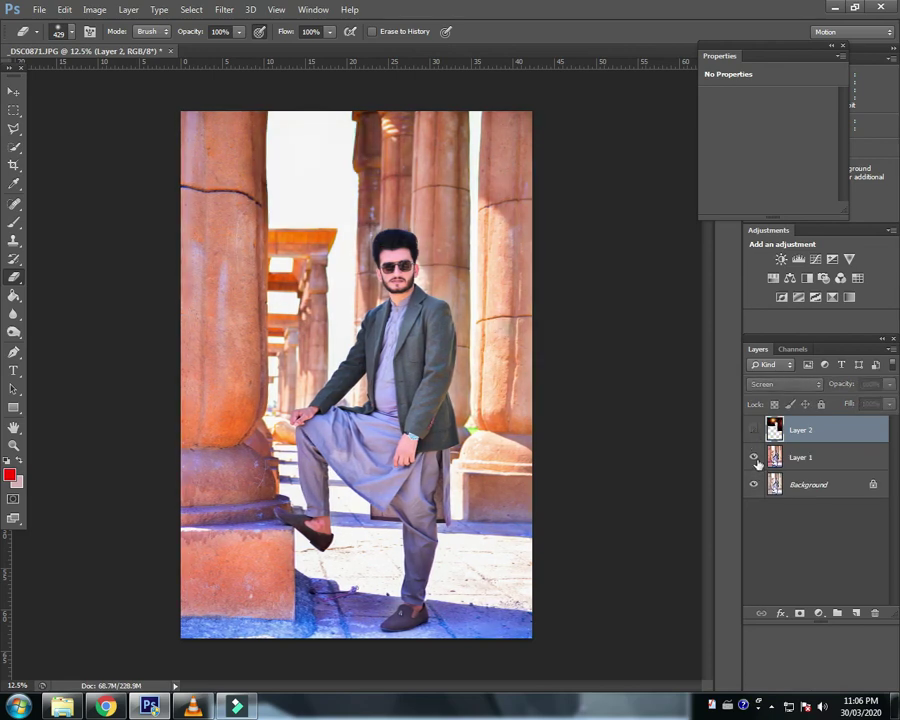
left_click(756, 458)
left_click(756, 458)
left_click(756, 458)
left_click(756, 458)
left_click(753, 430)
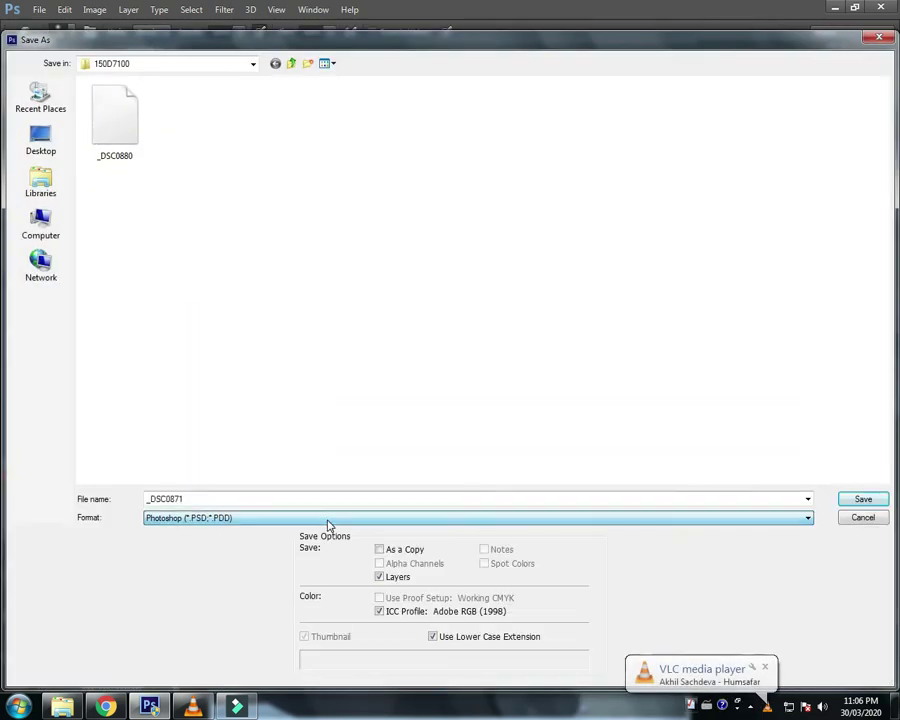
Save the portrait to the Desktop as the JPEG _DSC0871.jpg, accepting the default quality options
left_click(328, 525)
left_click(290, 384)
left_click(254, 518)
left_click(230, 394)
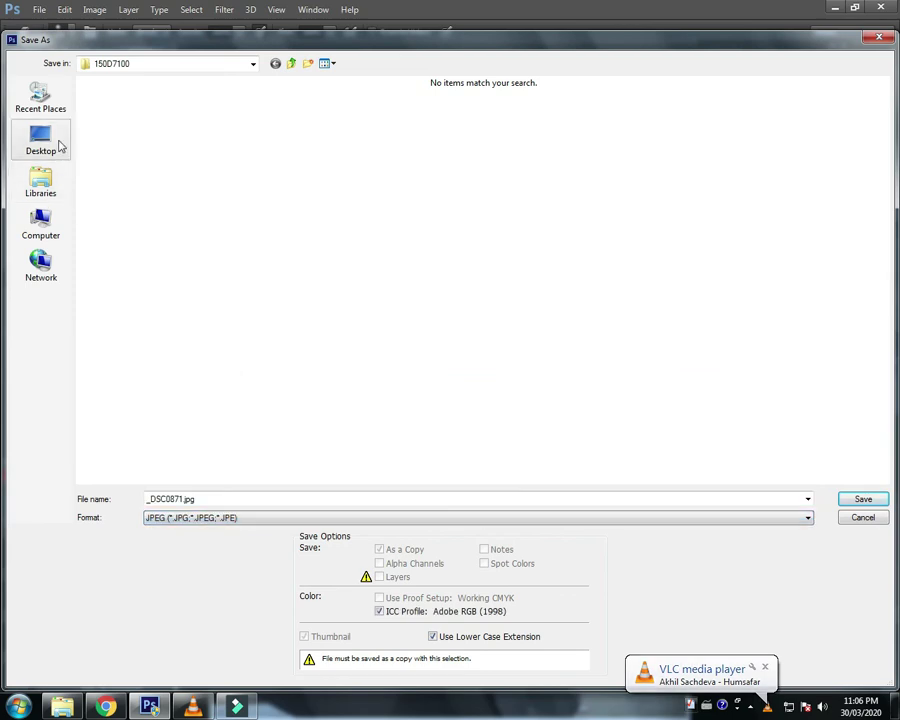
left_click(58, 145)
left_click(857, 501)
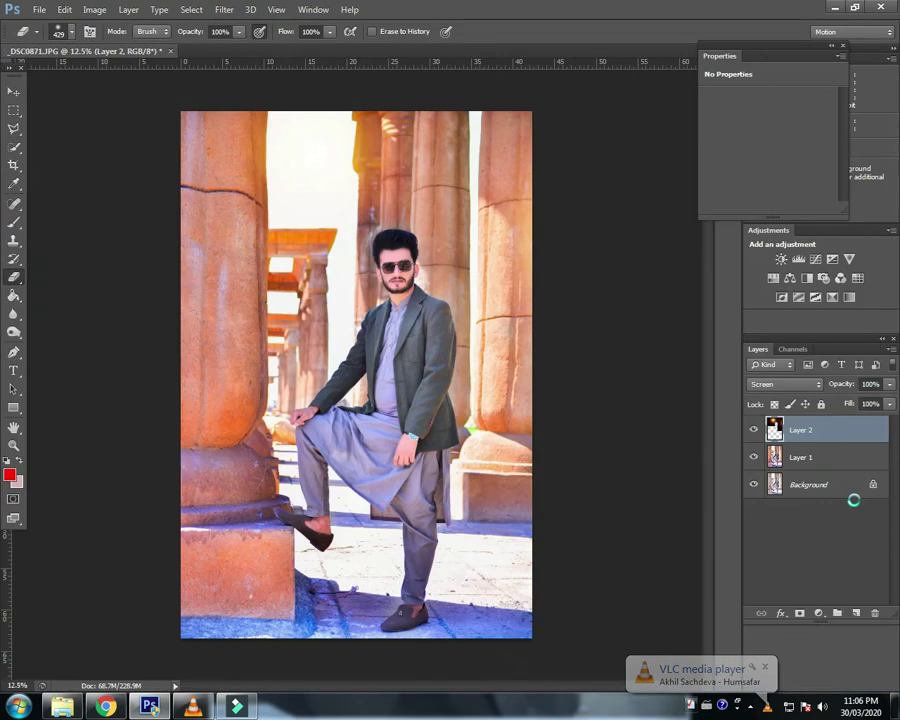
key("Return")
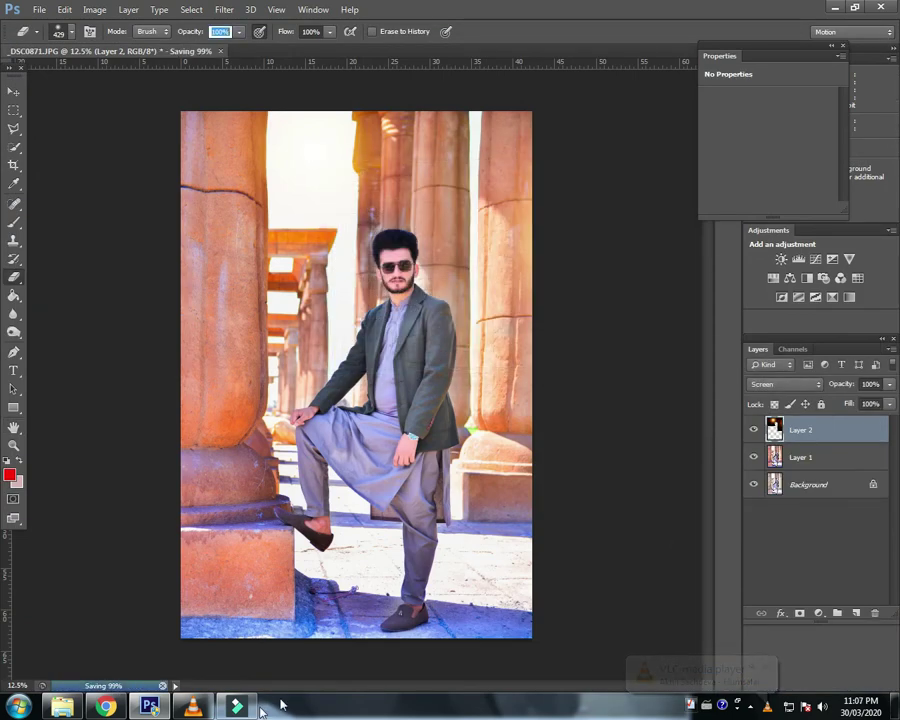